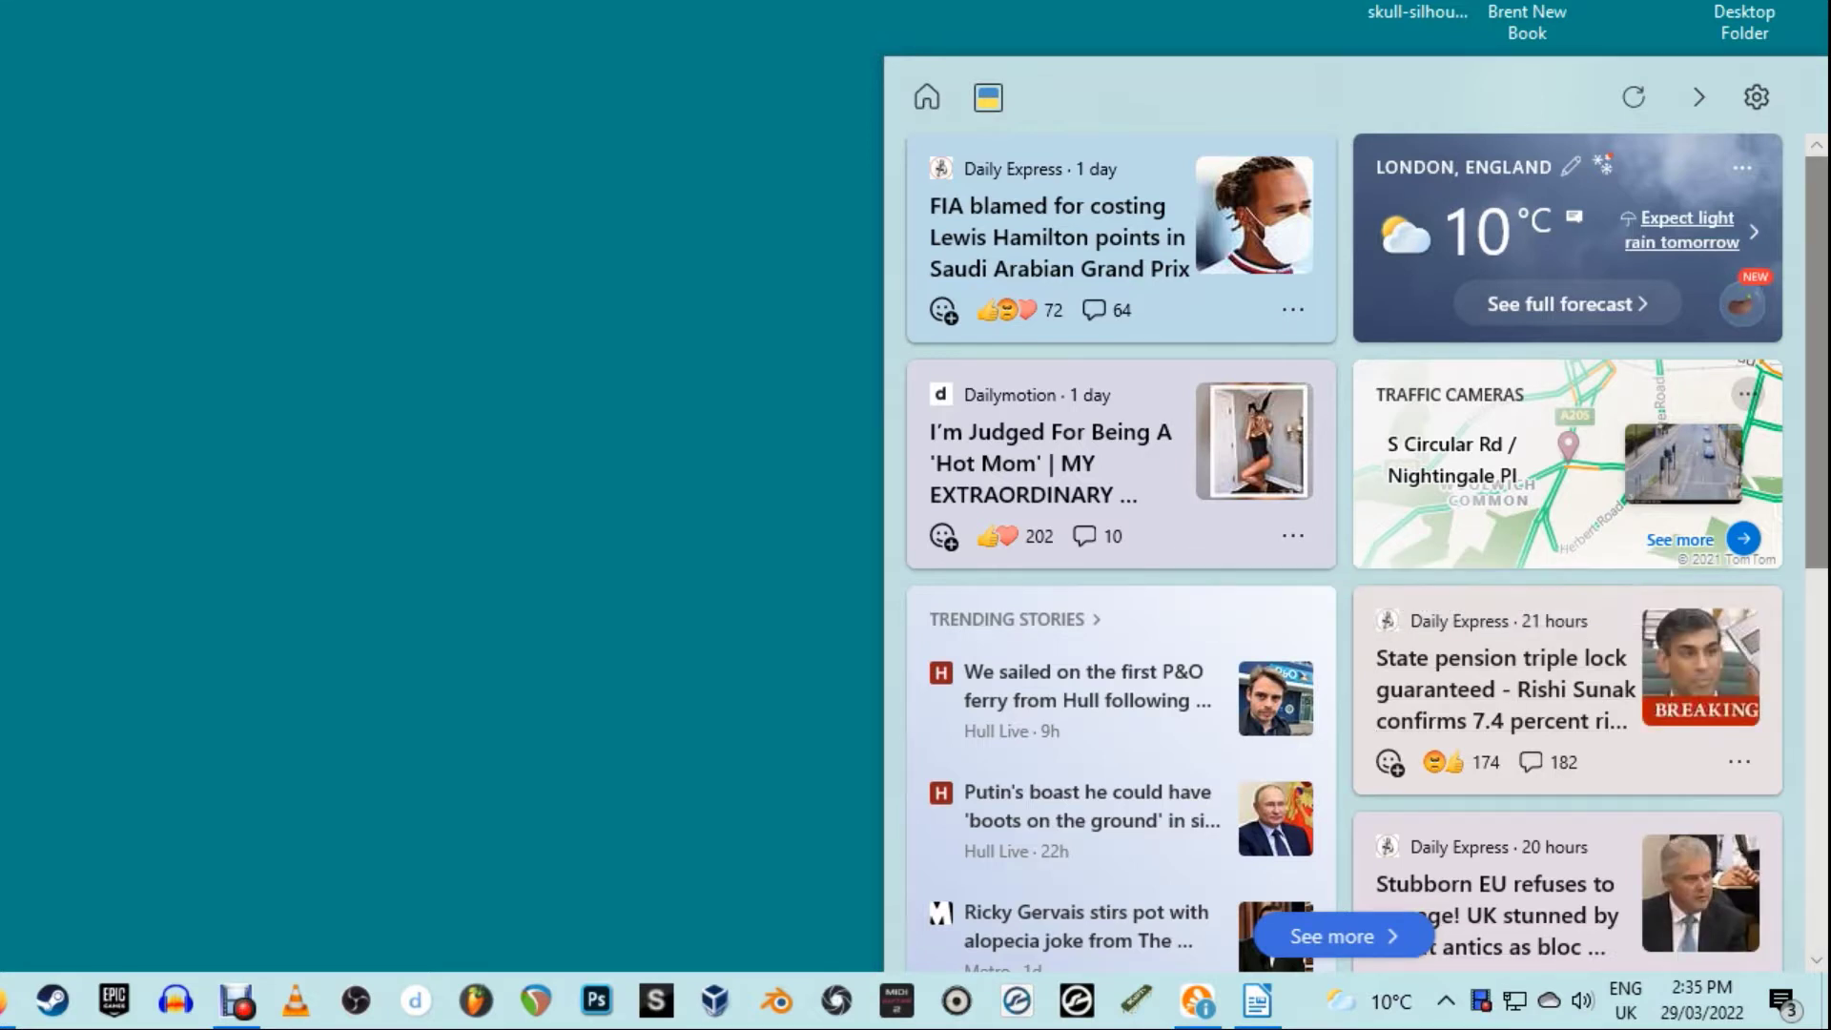
# Open the Earth's magnetic poles story from the feed and read it in Edge.
pyautogui.scroll(-3, 1344, 553)
pyautogui.scroll(-6, 1345, 553)
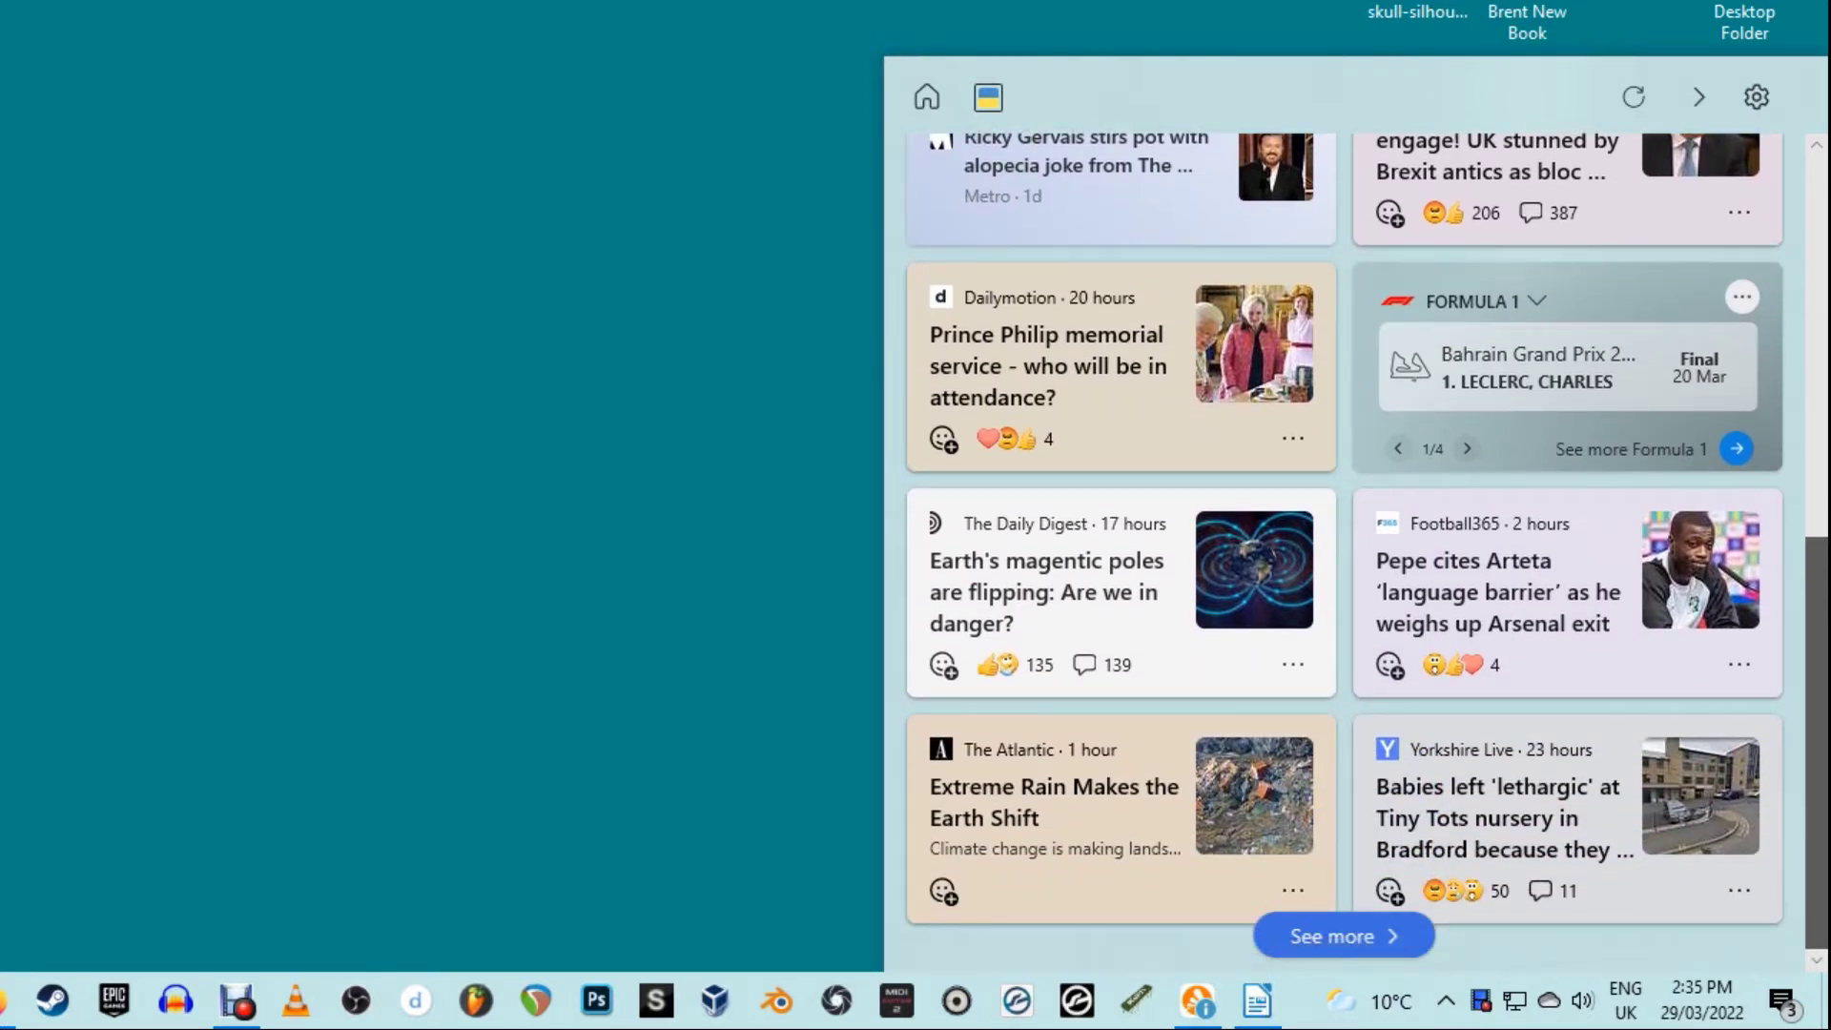
pyautogui.scroll(1, 1335, 534)
pyautogui.click(1049, 638)
pyautogui.scroll(-4, 662, 572)
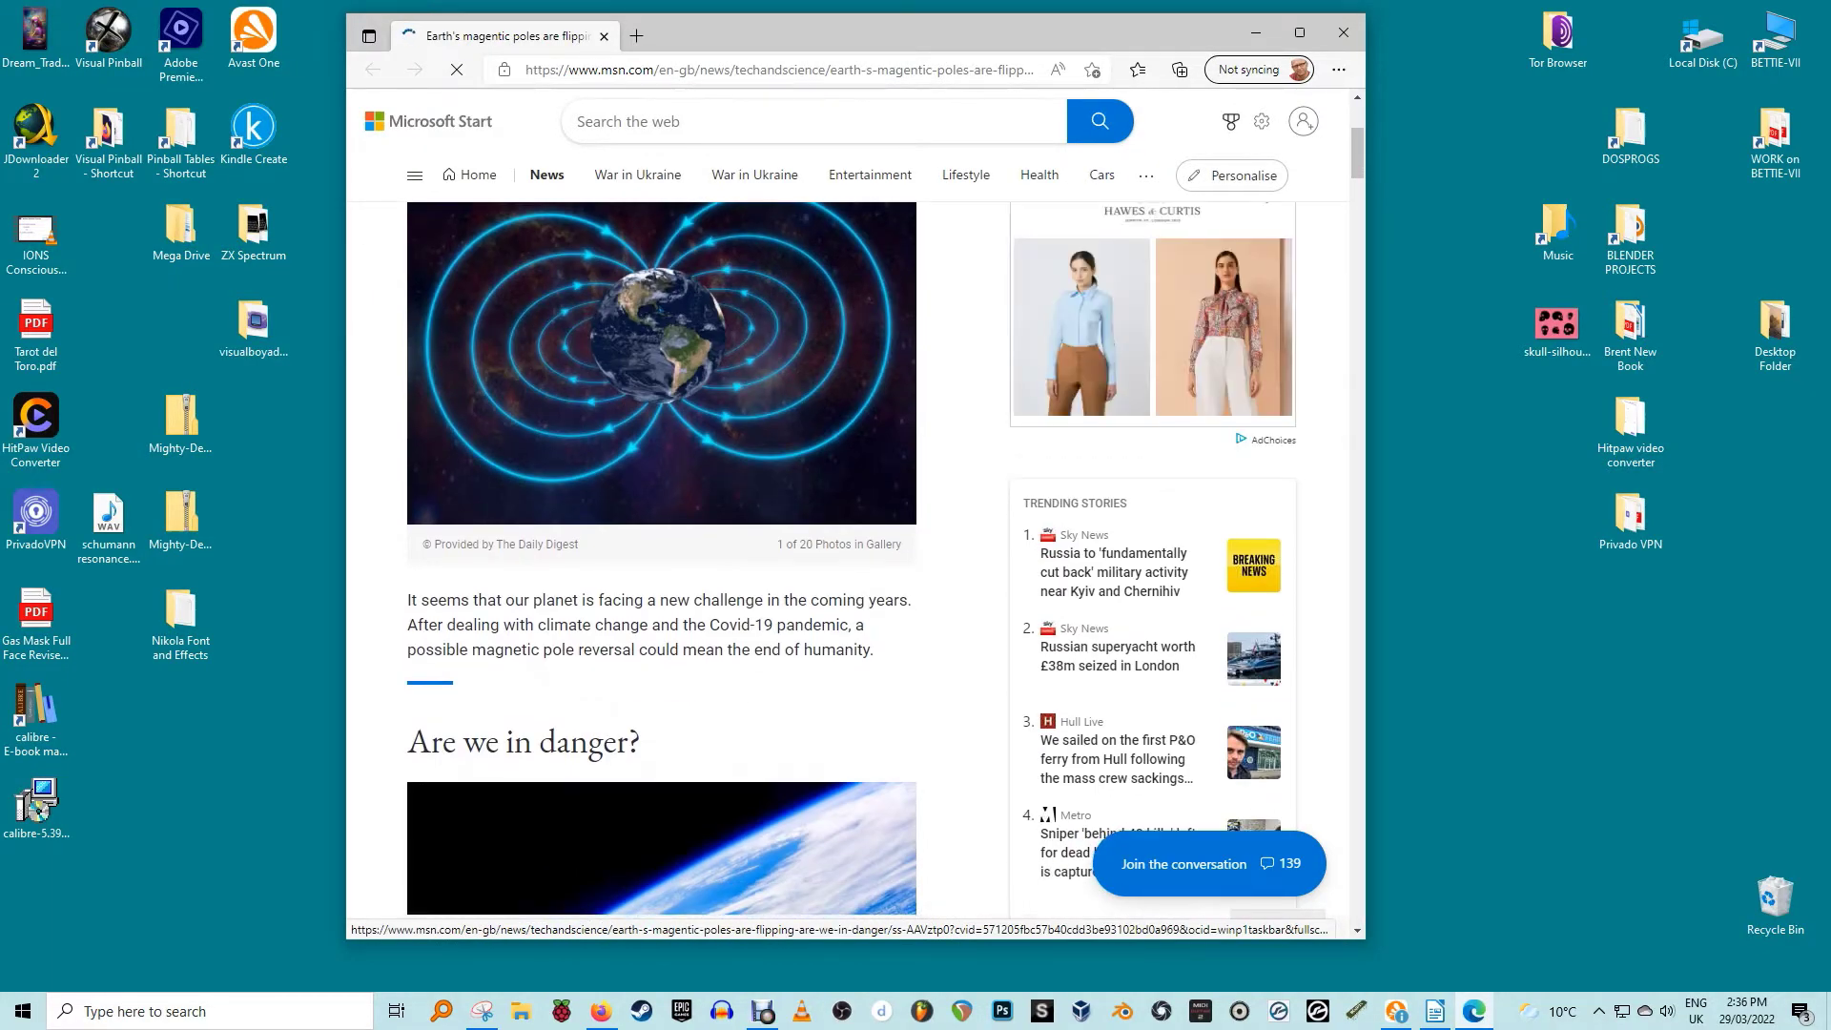
pyautogui.scroll(-5, 662, 573)
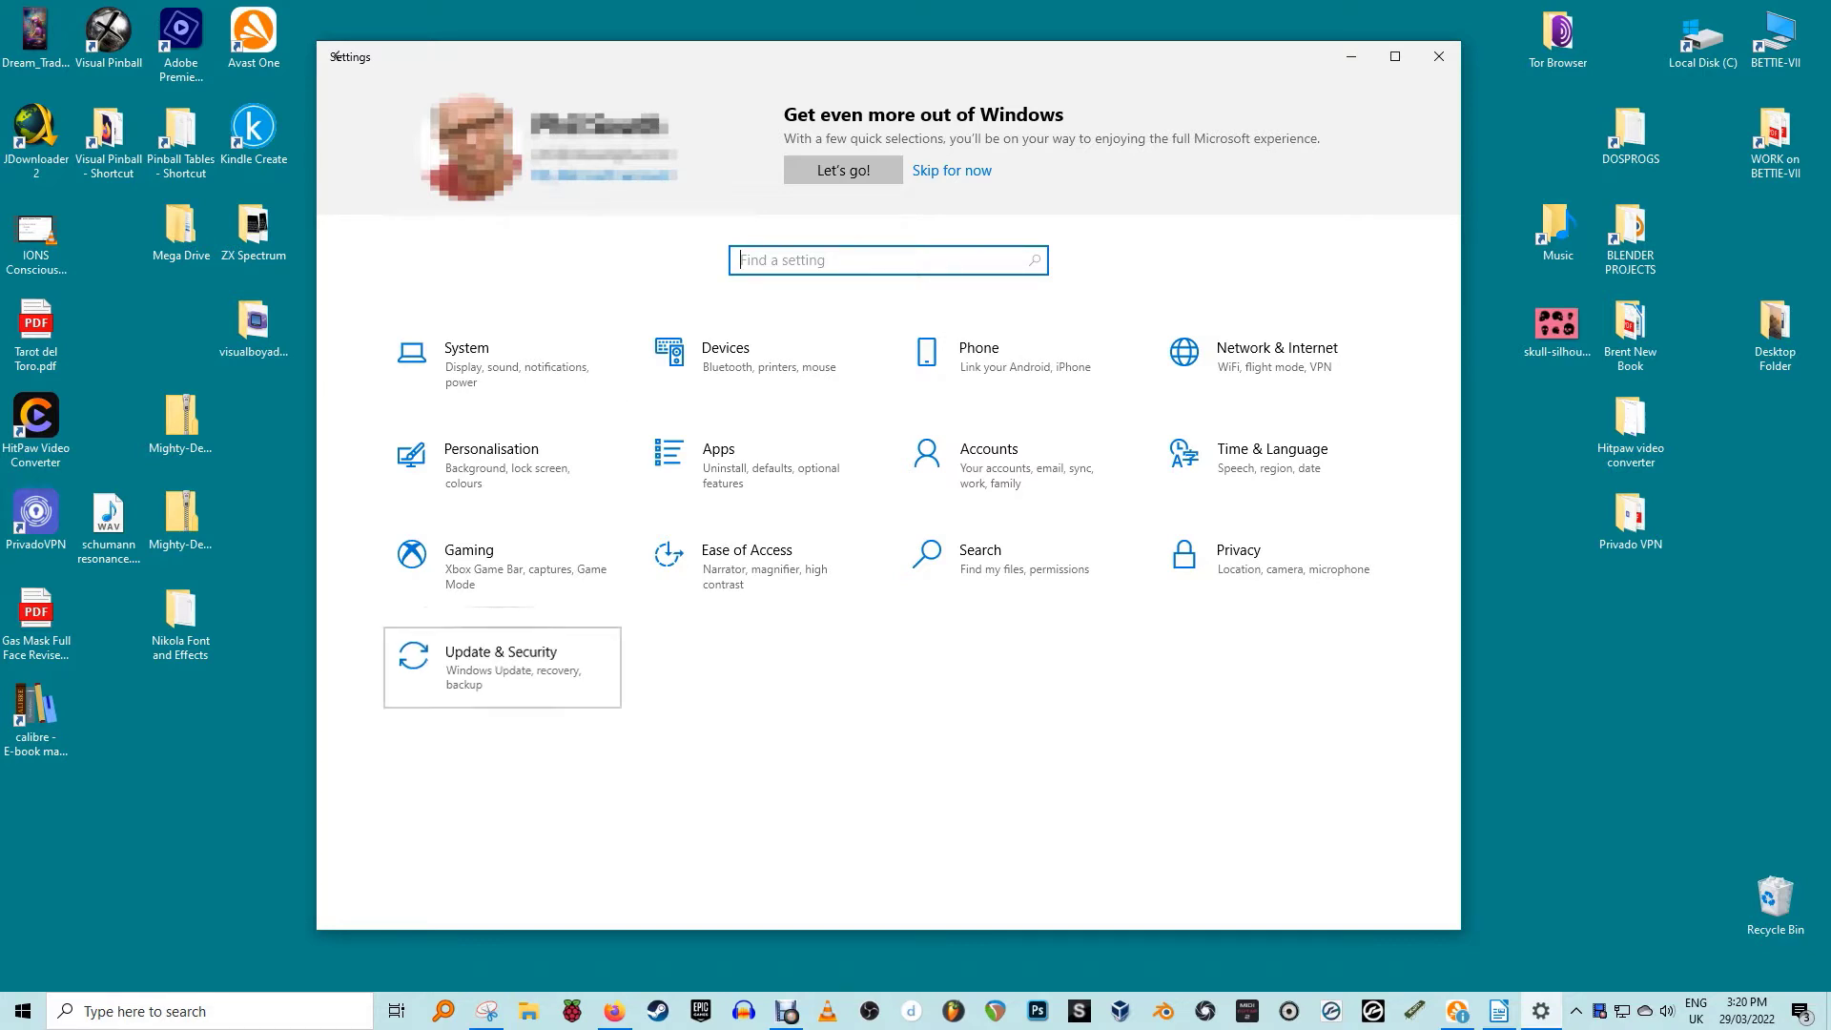
# Go to the Update & Security page in Windows Settings.
pyautogui.click(503, 667)
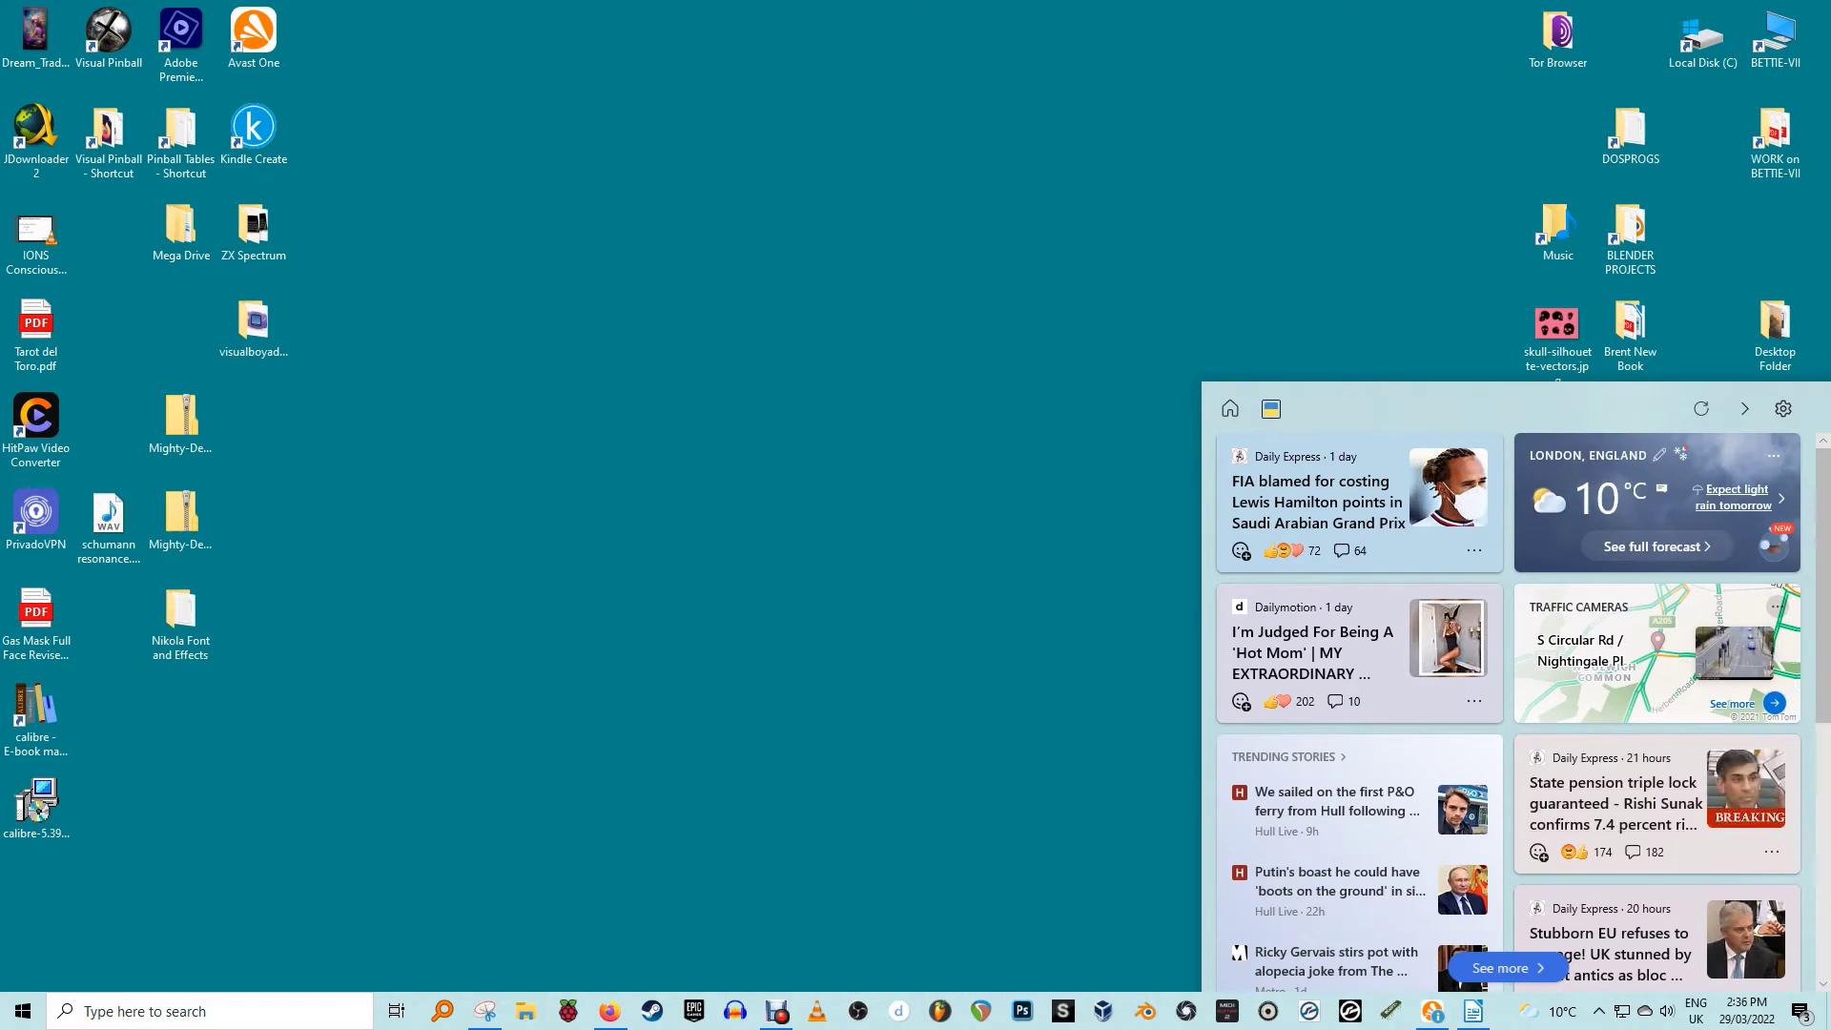
pyautogui.scroll(-3, 1508, 711)
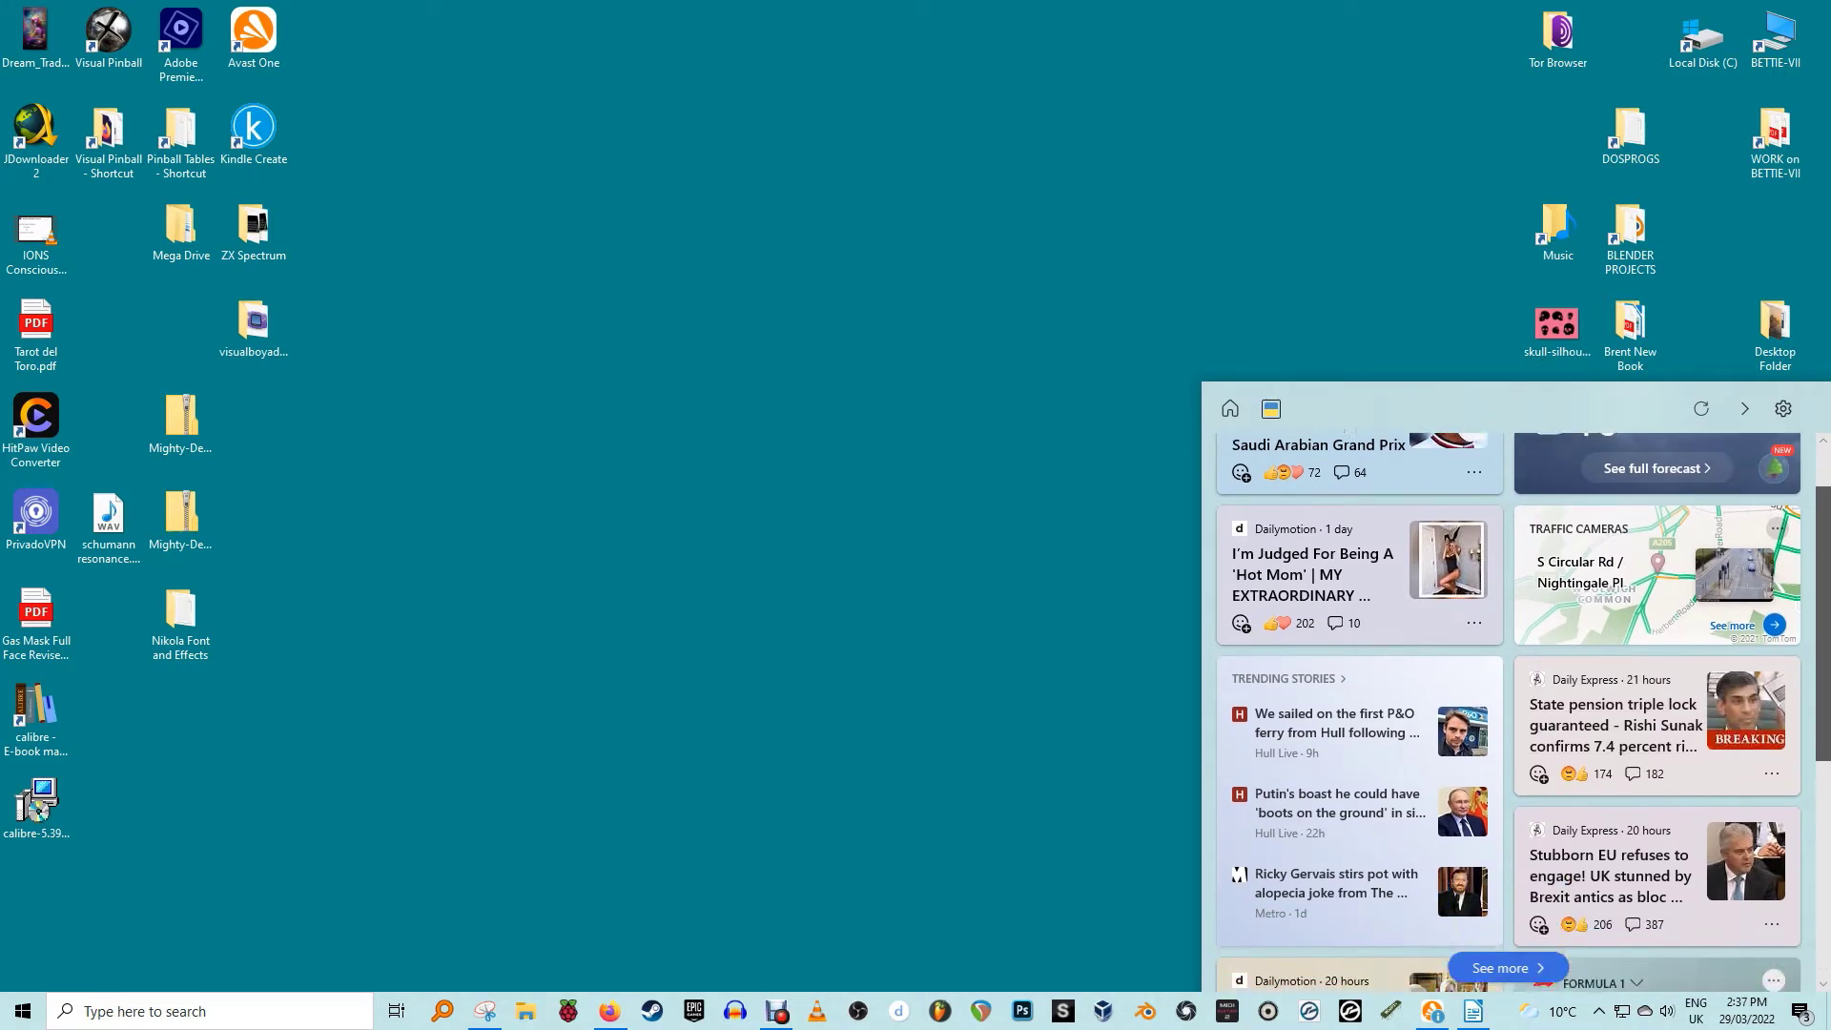
pyautogui.scroll(-5, 1509, 710)
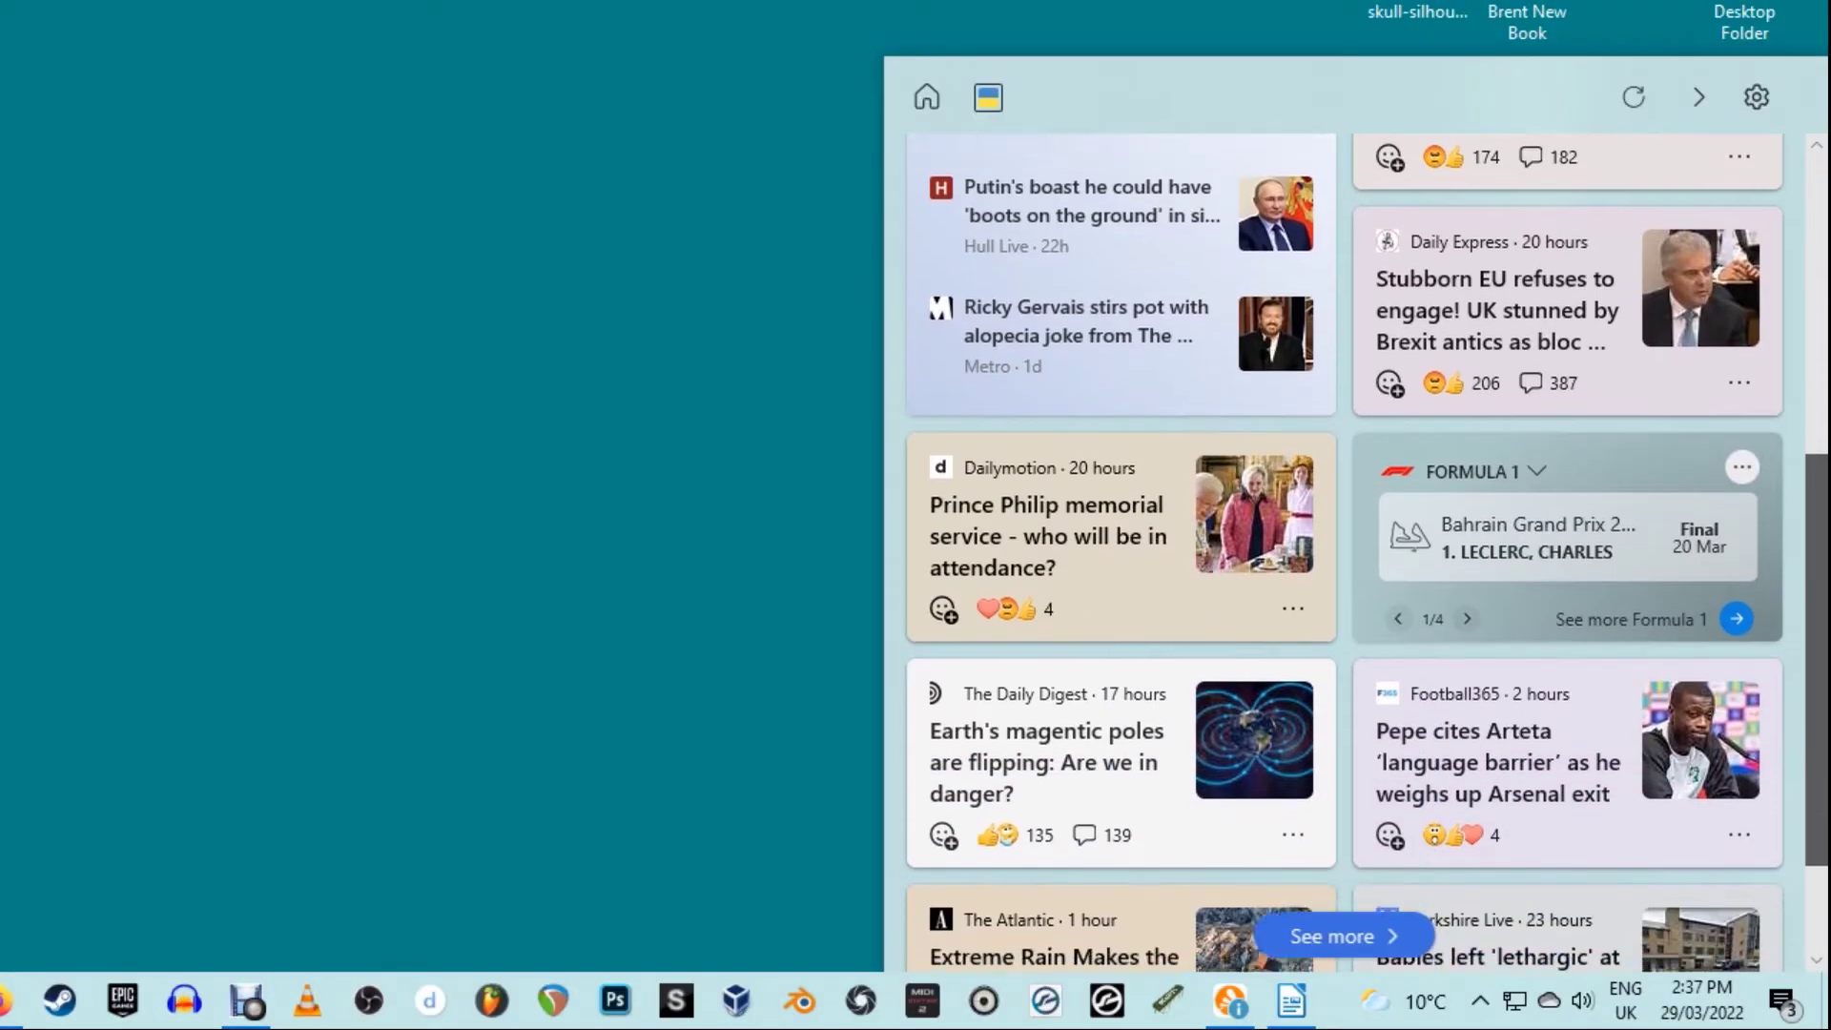
pyautogui.scroll(-3, 1344, 553)
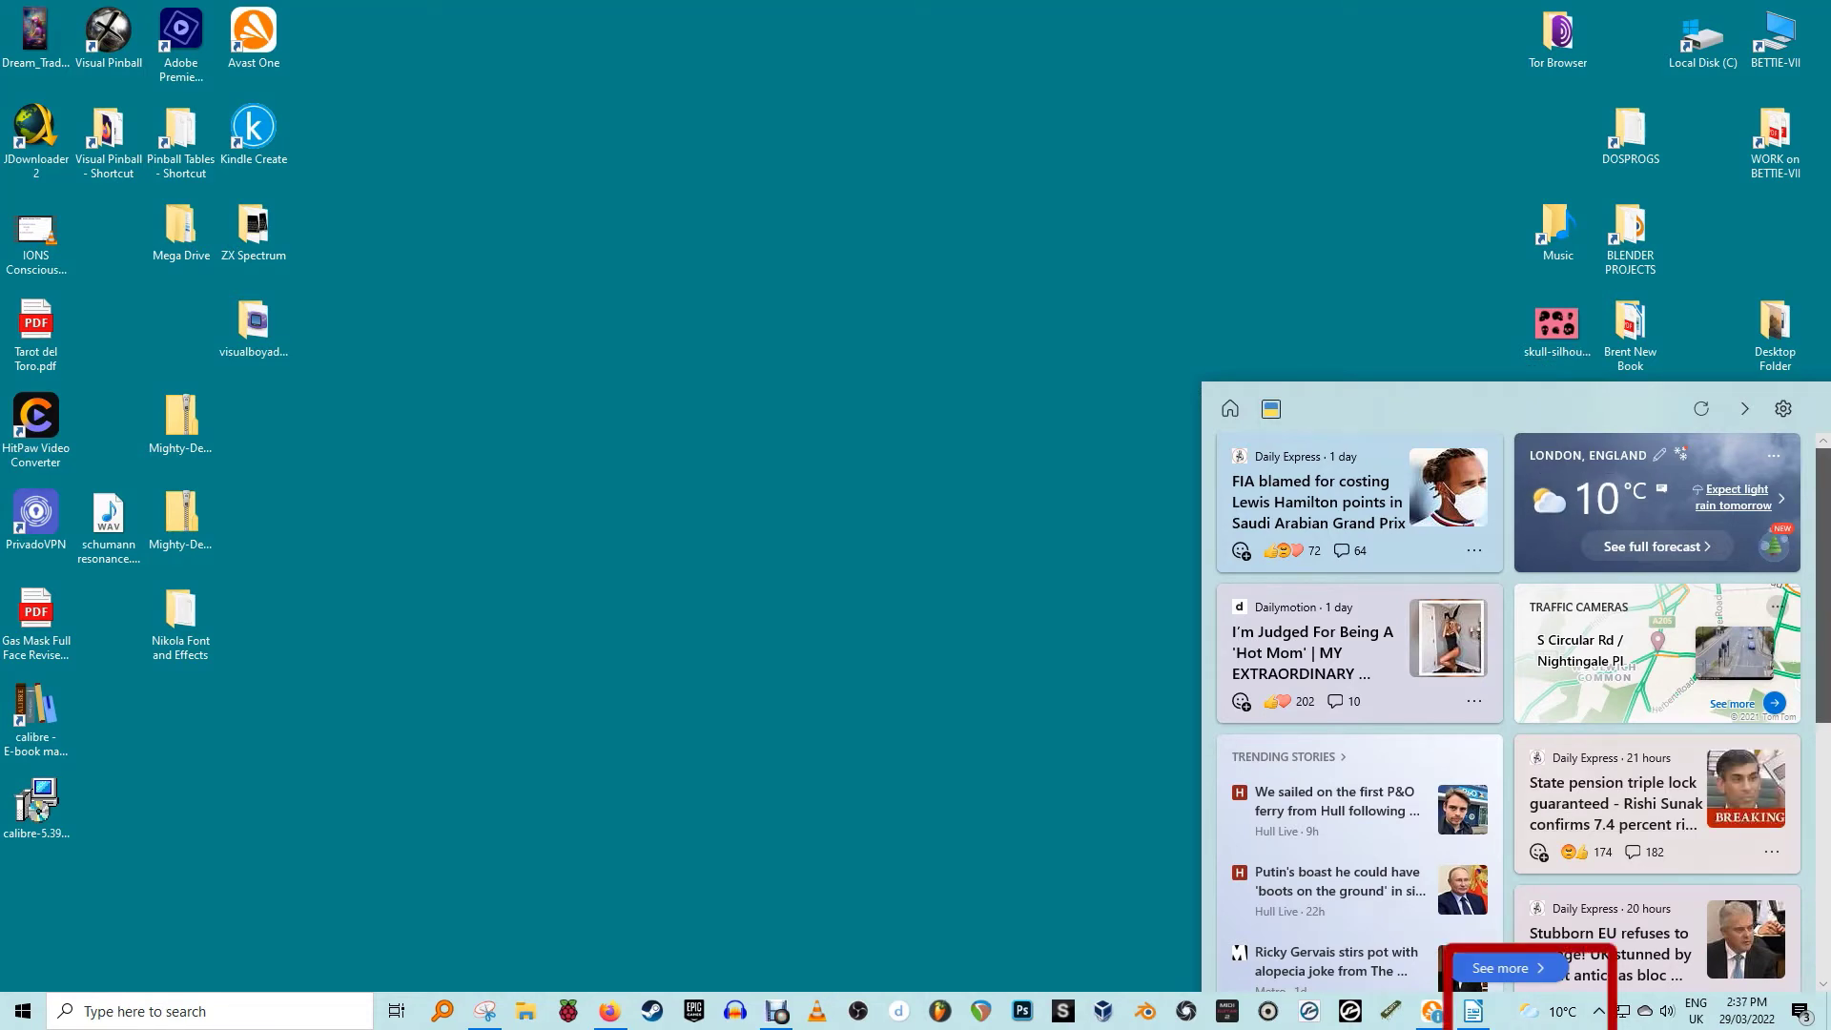
pyautogui.scroll(-3, 1509, 713)
pyautogui.scroll(-3, 1522, 712)
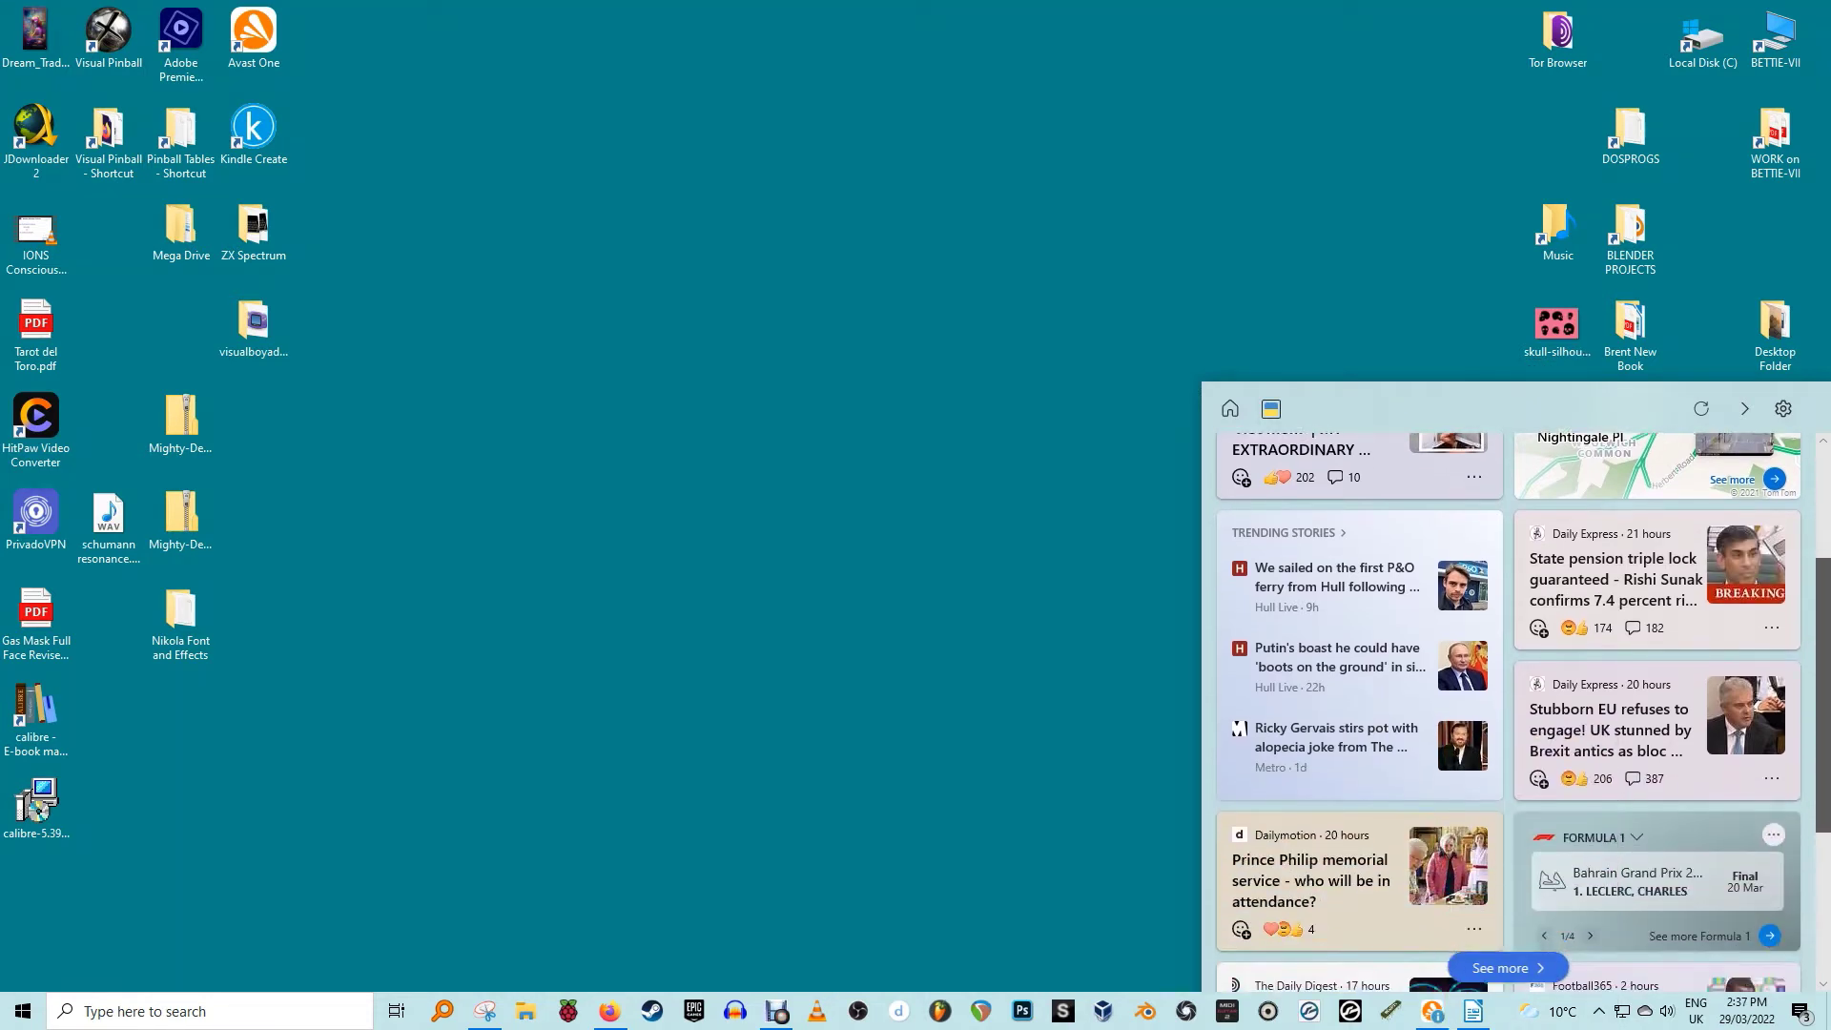
pyautogui.scroll(-3, 1522, 712)
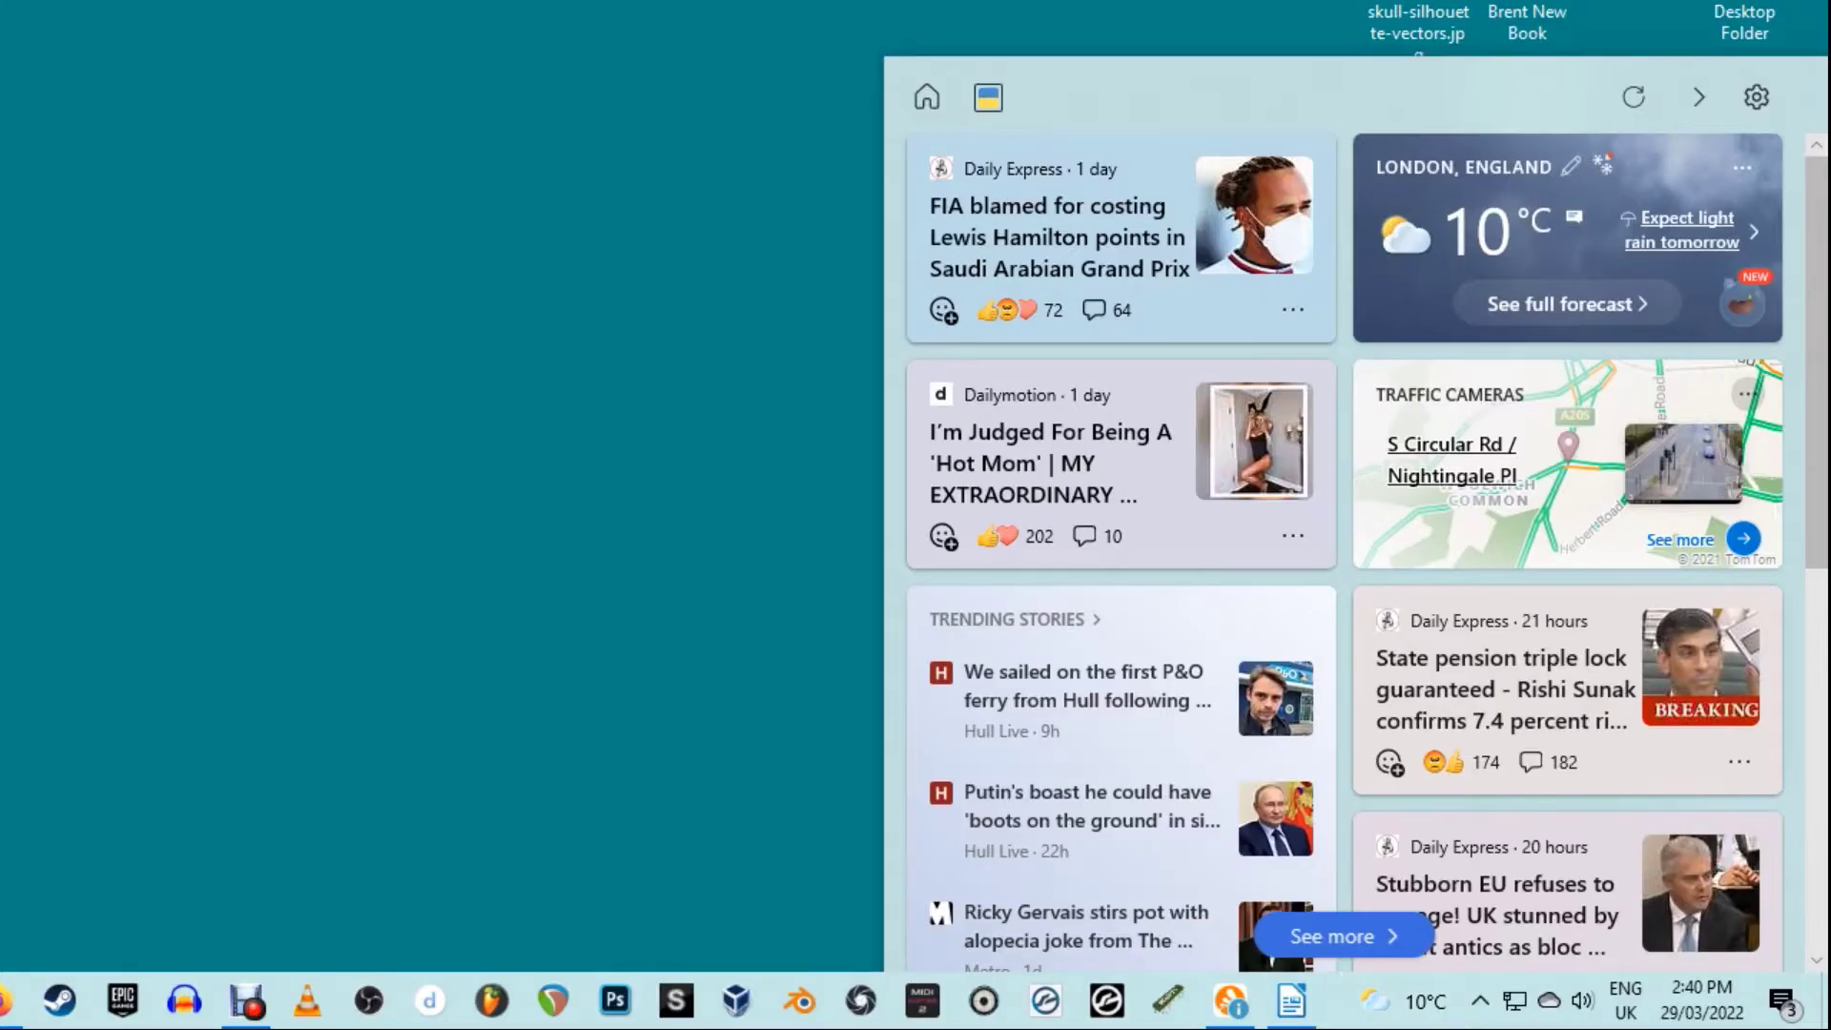
# Refresh the feed and browse the newer stories, such as the Covid variant headline and NHL score.
pyautogui.click(1634, 96)
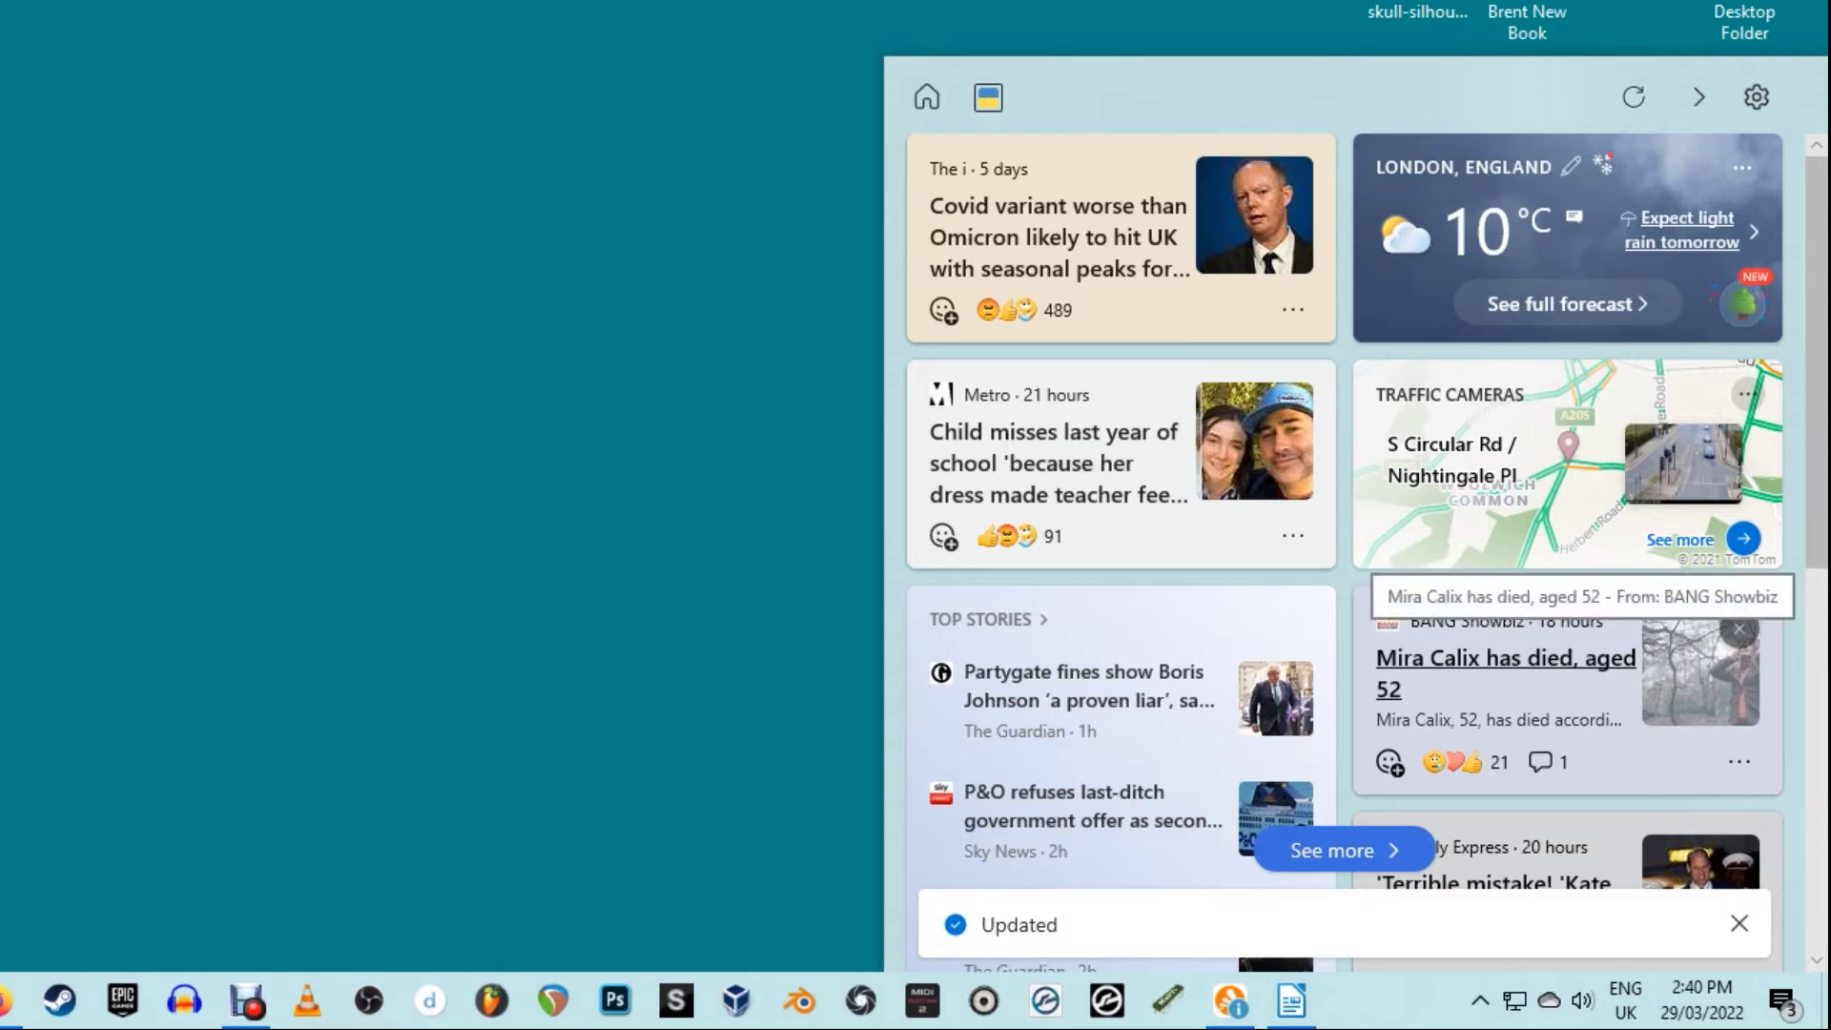
pyautogui.scroll(-3, 1344, 534)
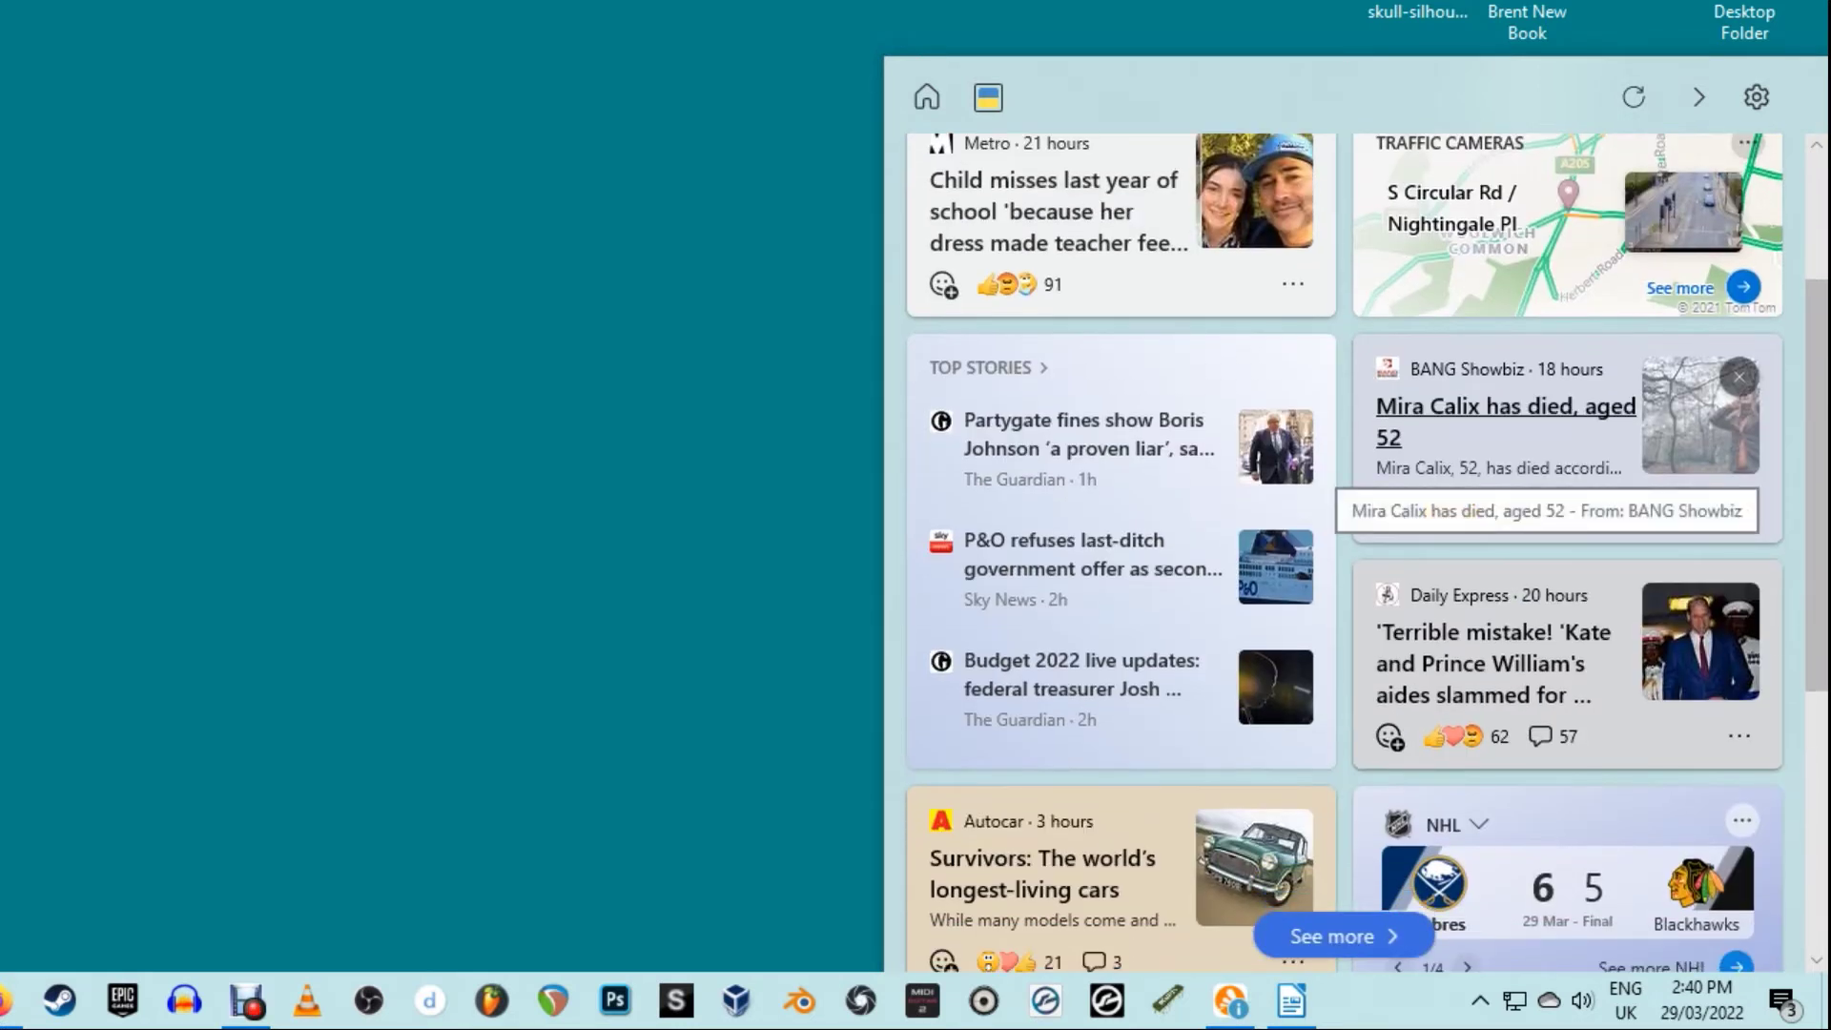
pyautogui.scroll(-3, 1345, 534)
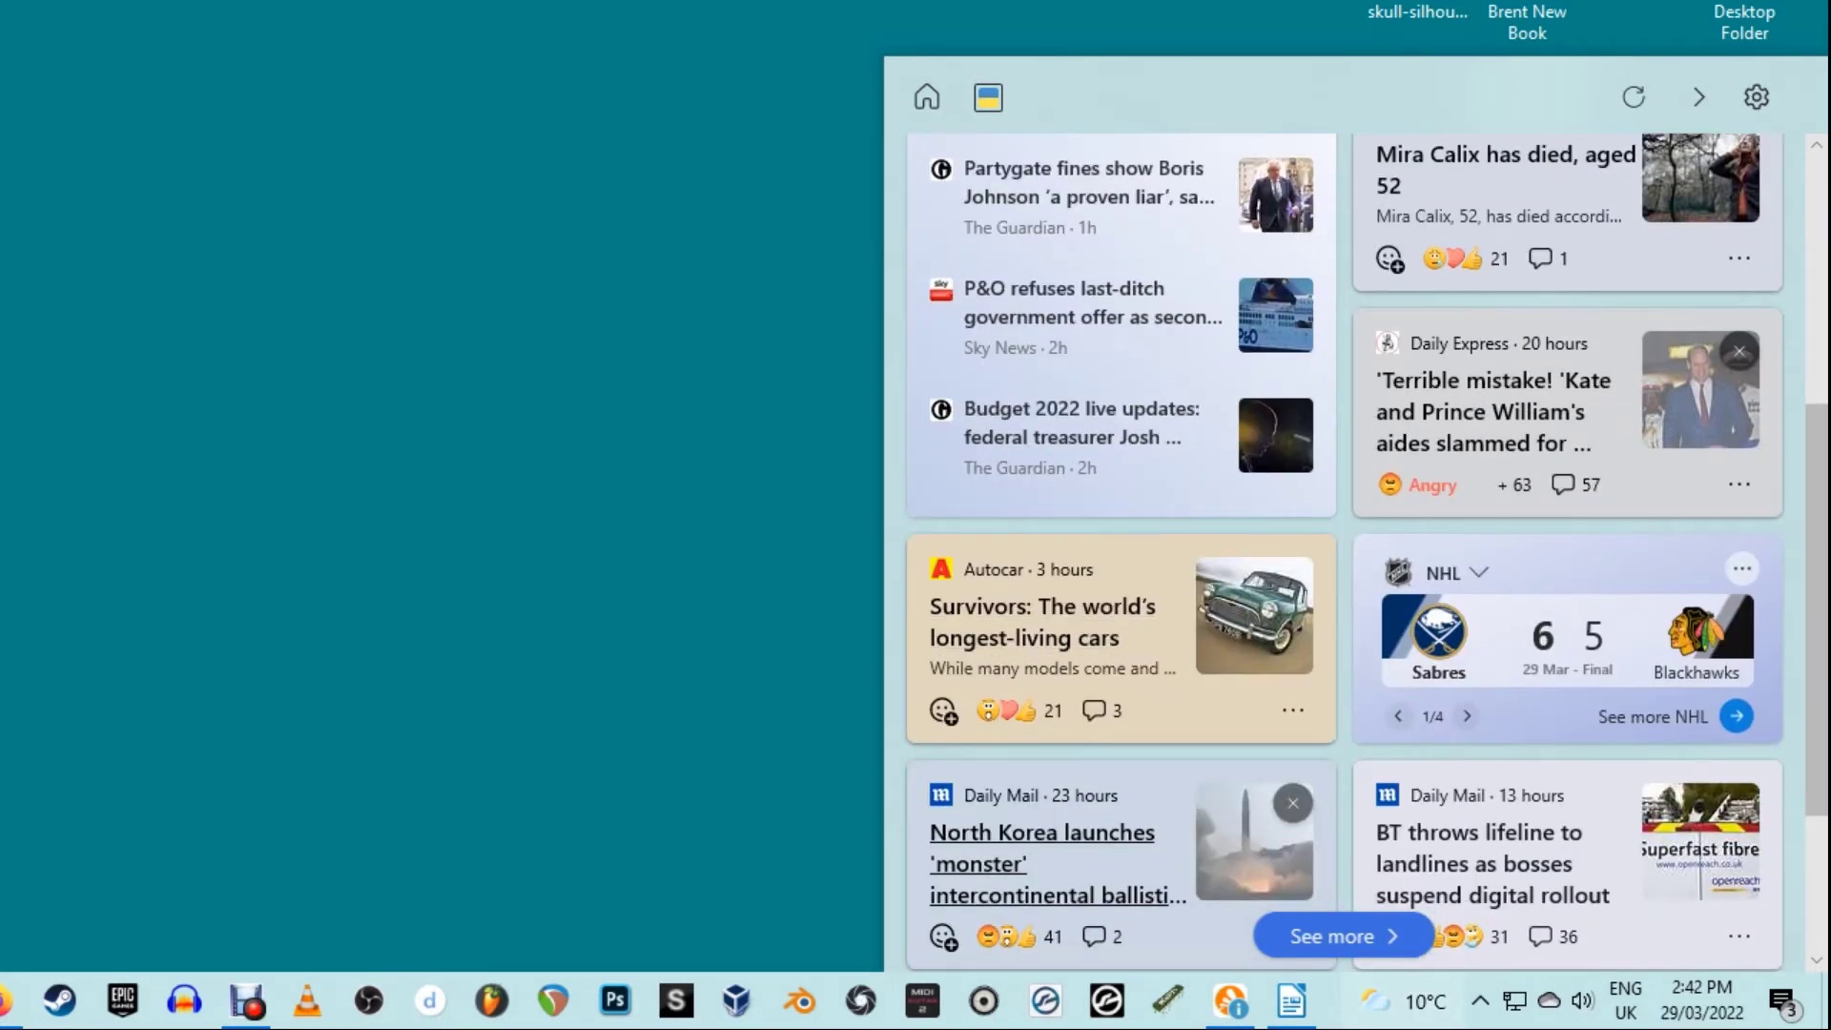
pyautogui.scroll(-2, 1049, 839)
pyautogui.moveTo(943, 584)
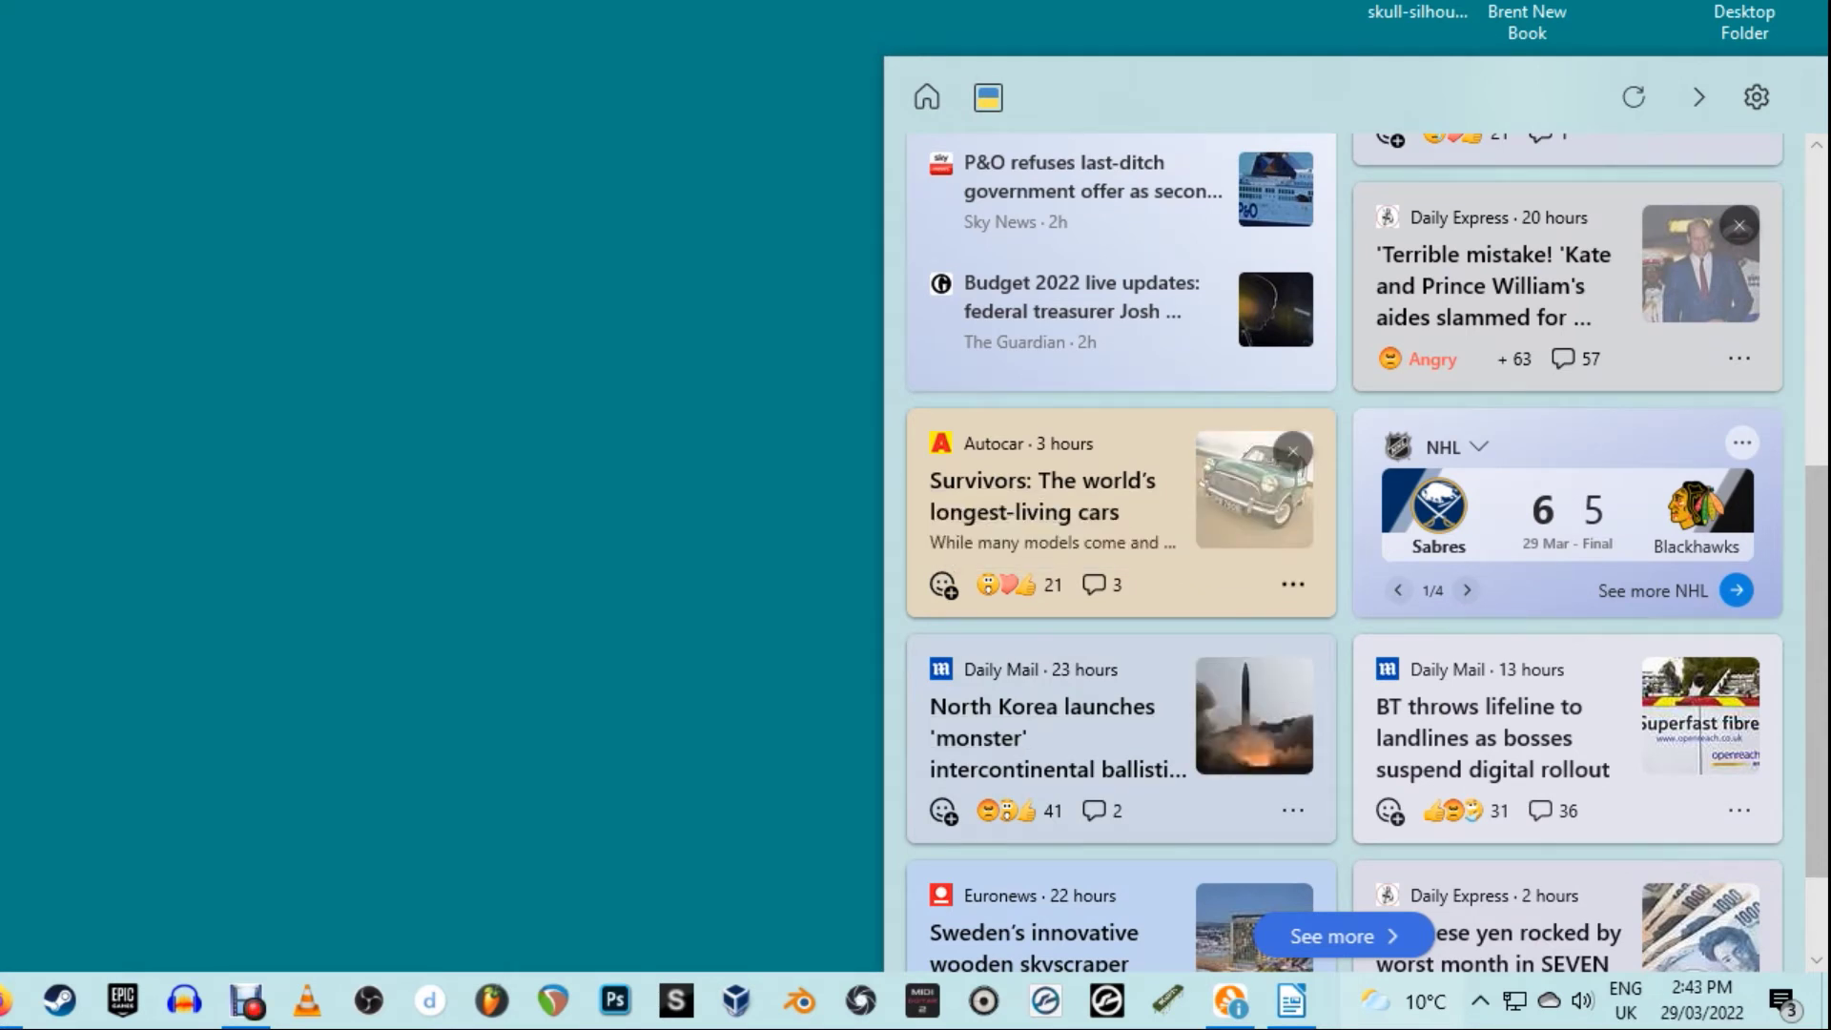
# Hide all stories from Autocar in the feed.
pyautogui.click(1292, 583)
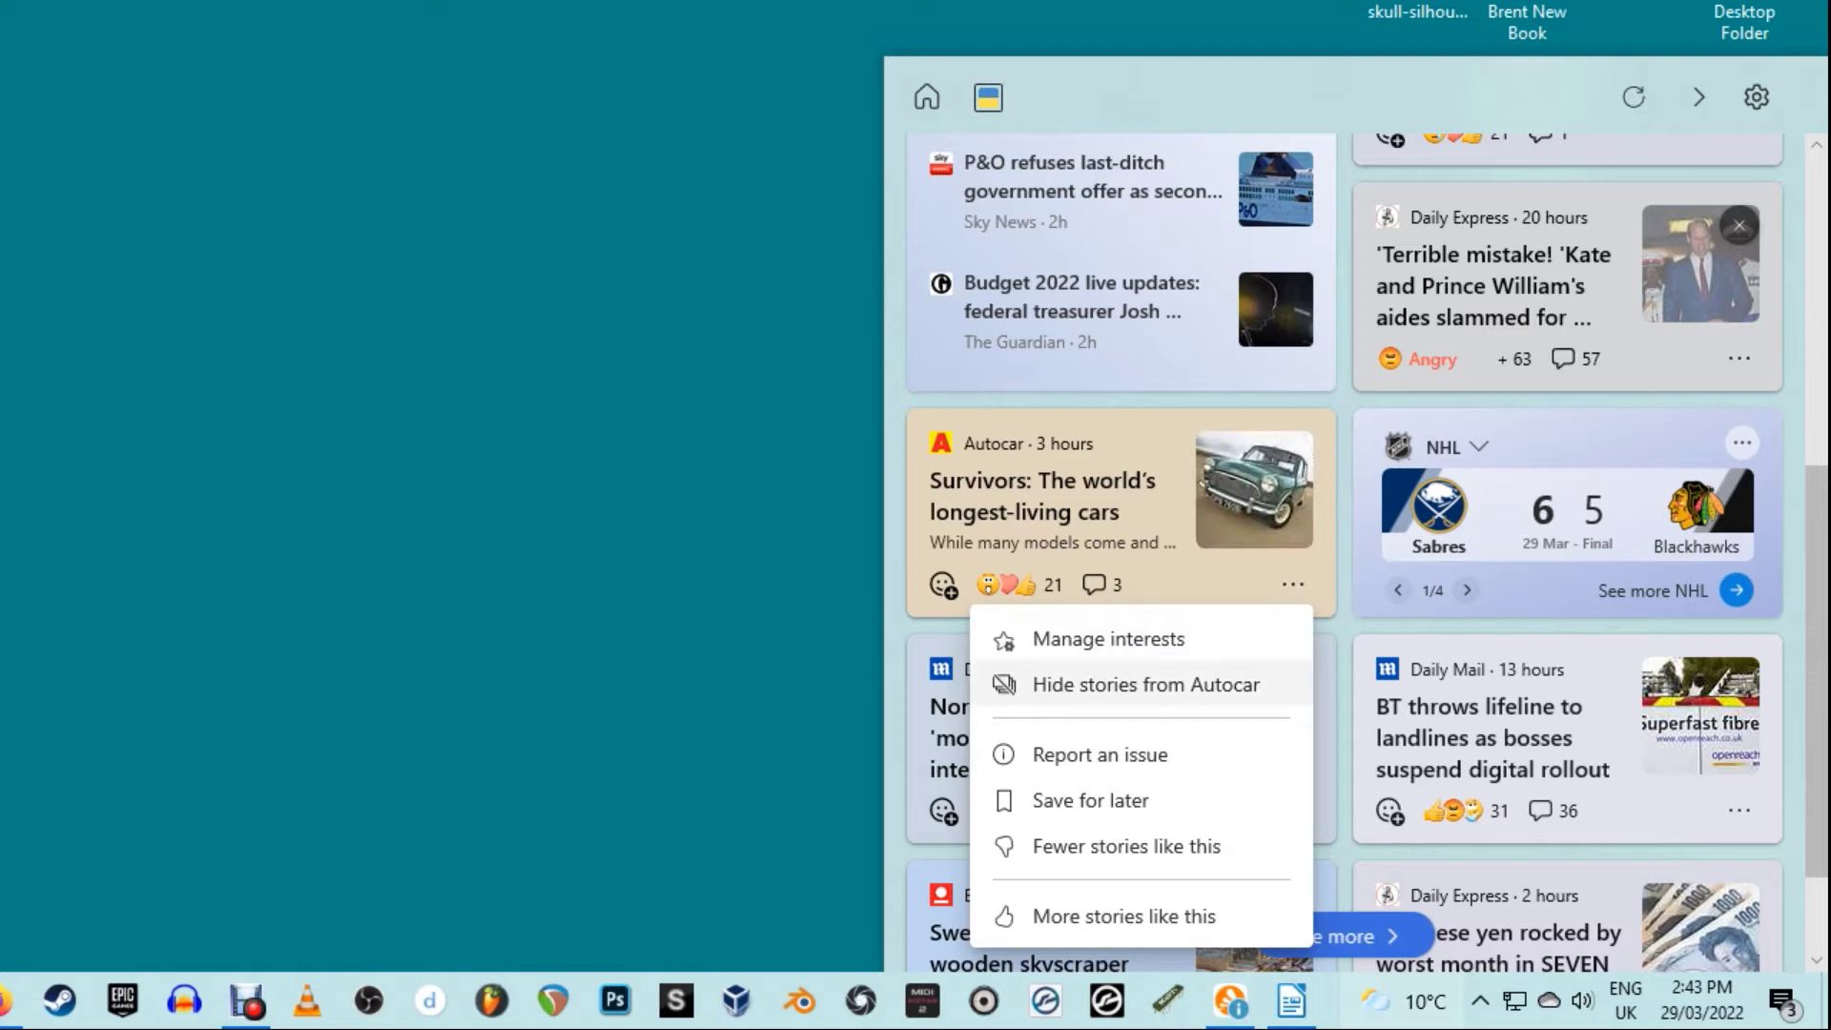
pyautogui.click(1145, 684)
pyautogui.click(1149, 686)
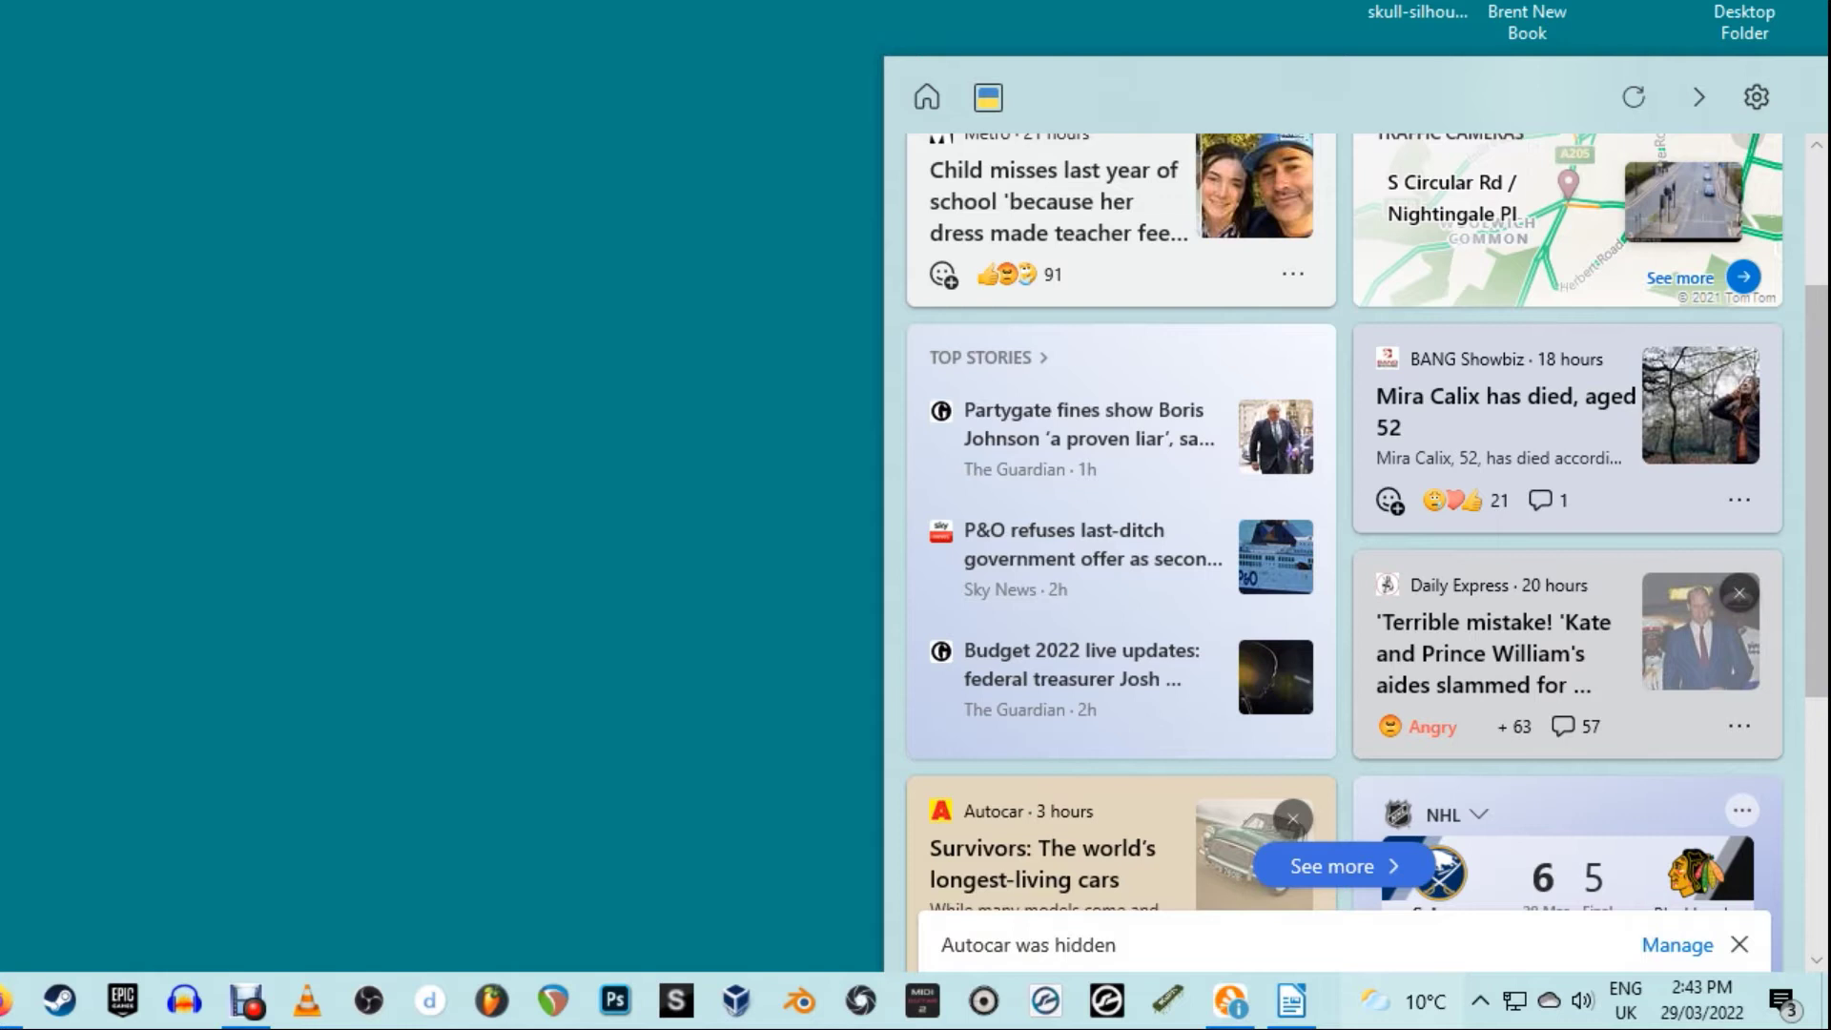
# Go to Manage interests from the feed settings to reach Microsoft Start's My Interests page.
pyautogui.scroll(-5, 1345, 553)
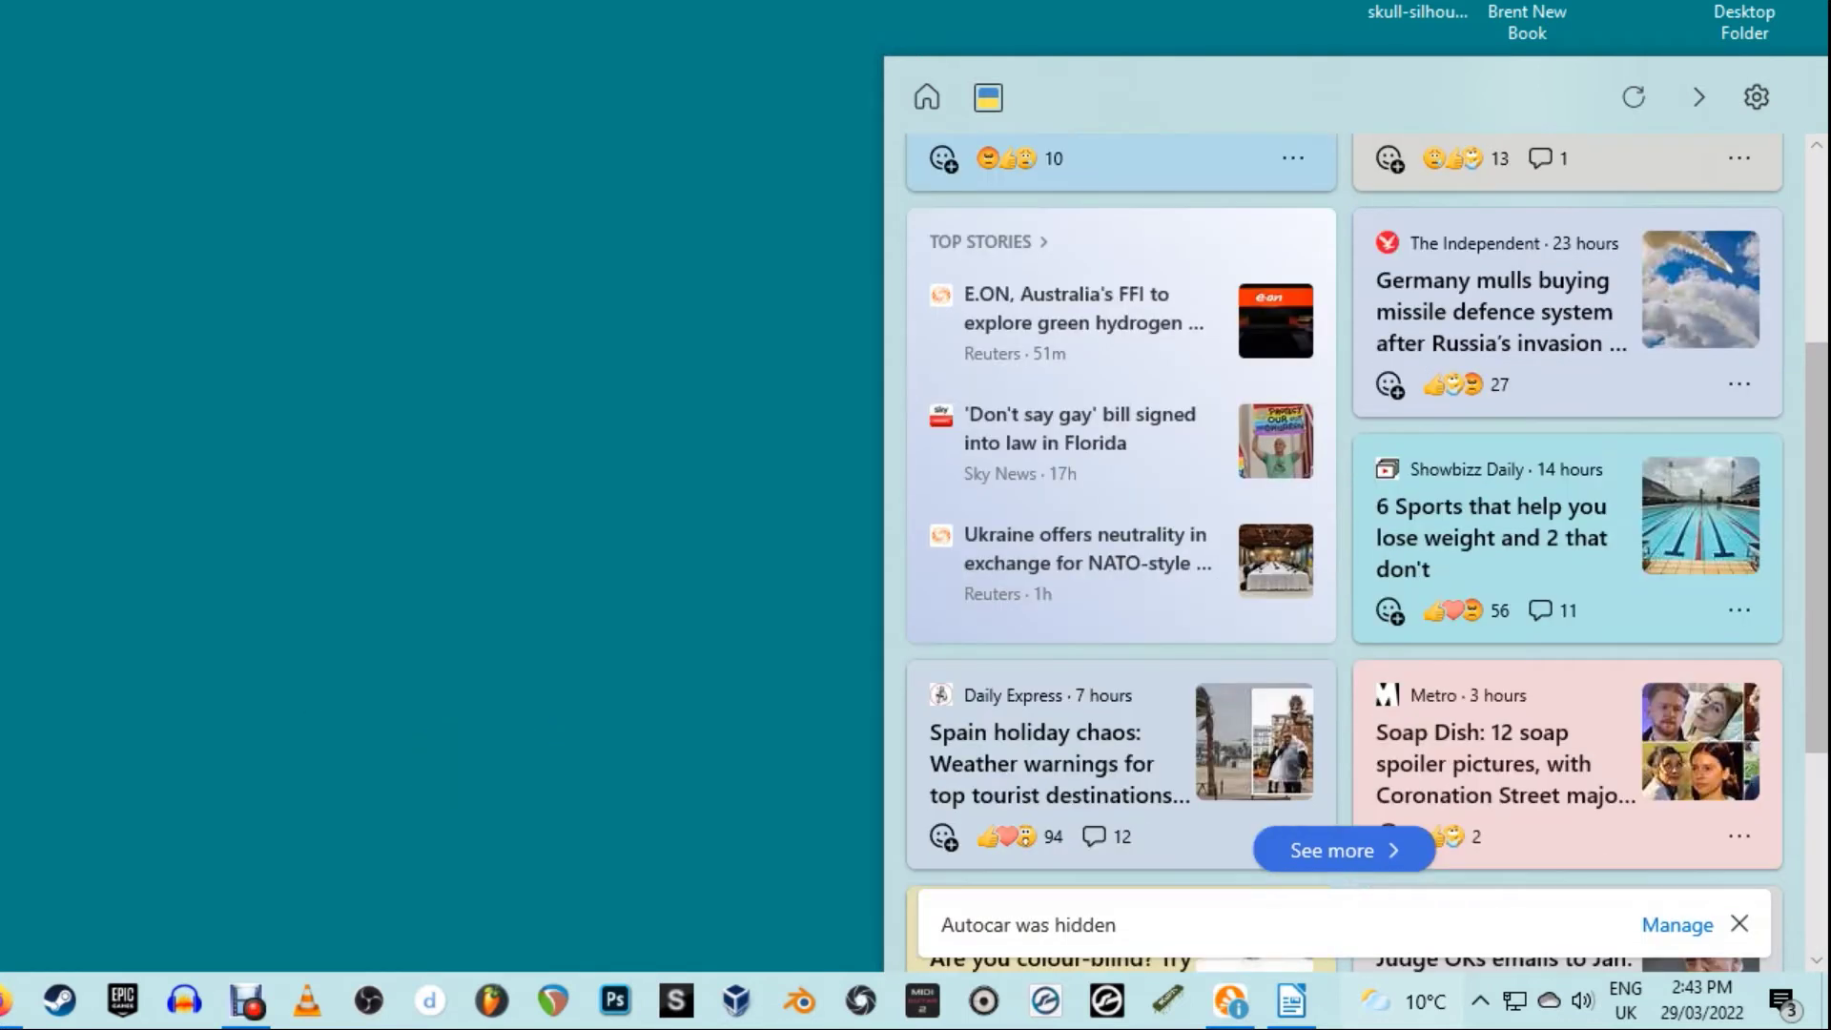
pyautogui.scroll(-1, 1278, 563)
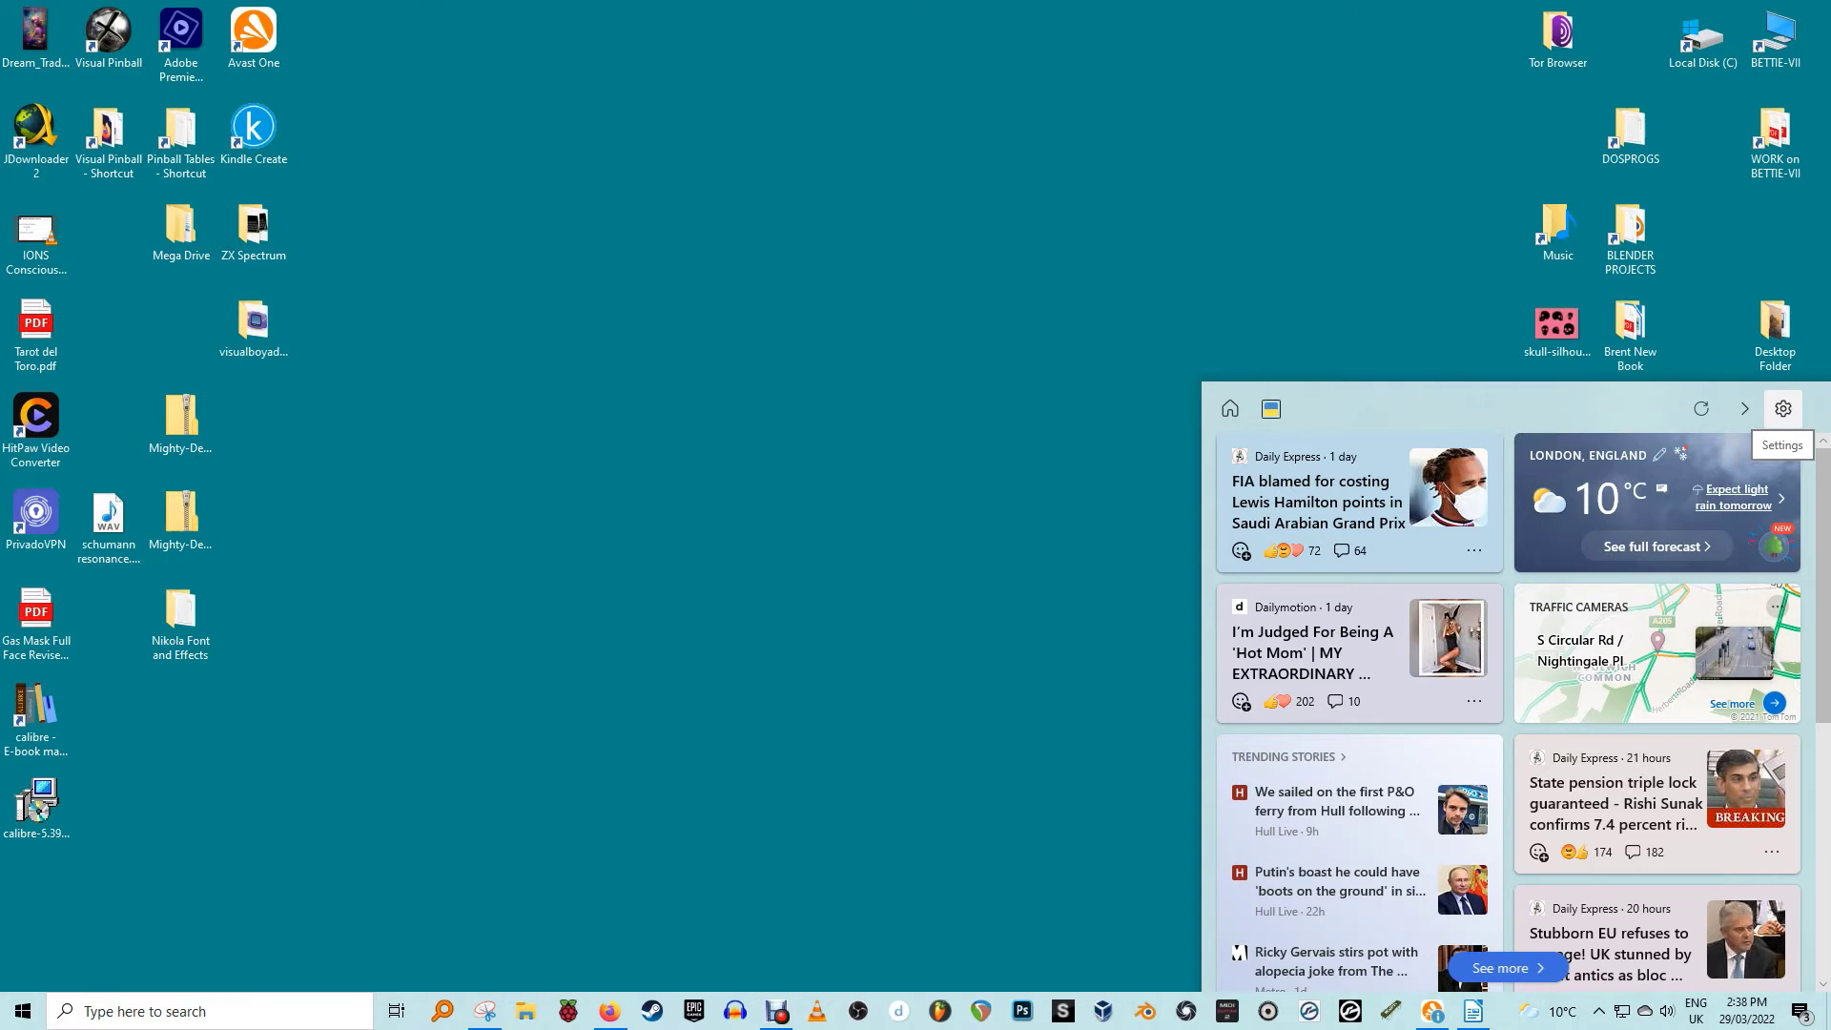
pyautogui.click(1782, 409)
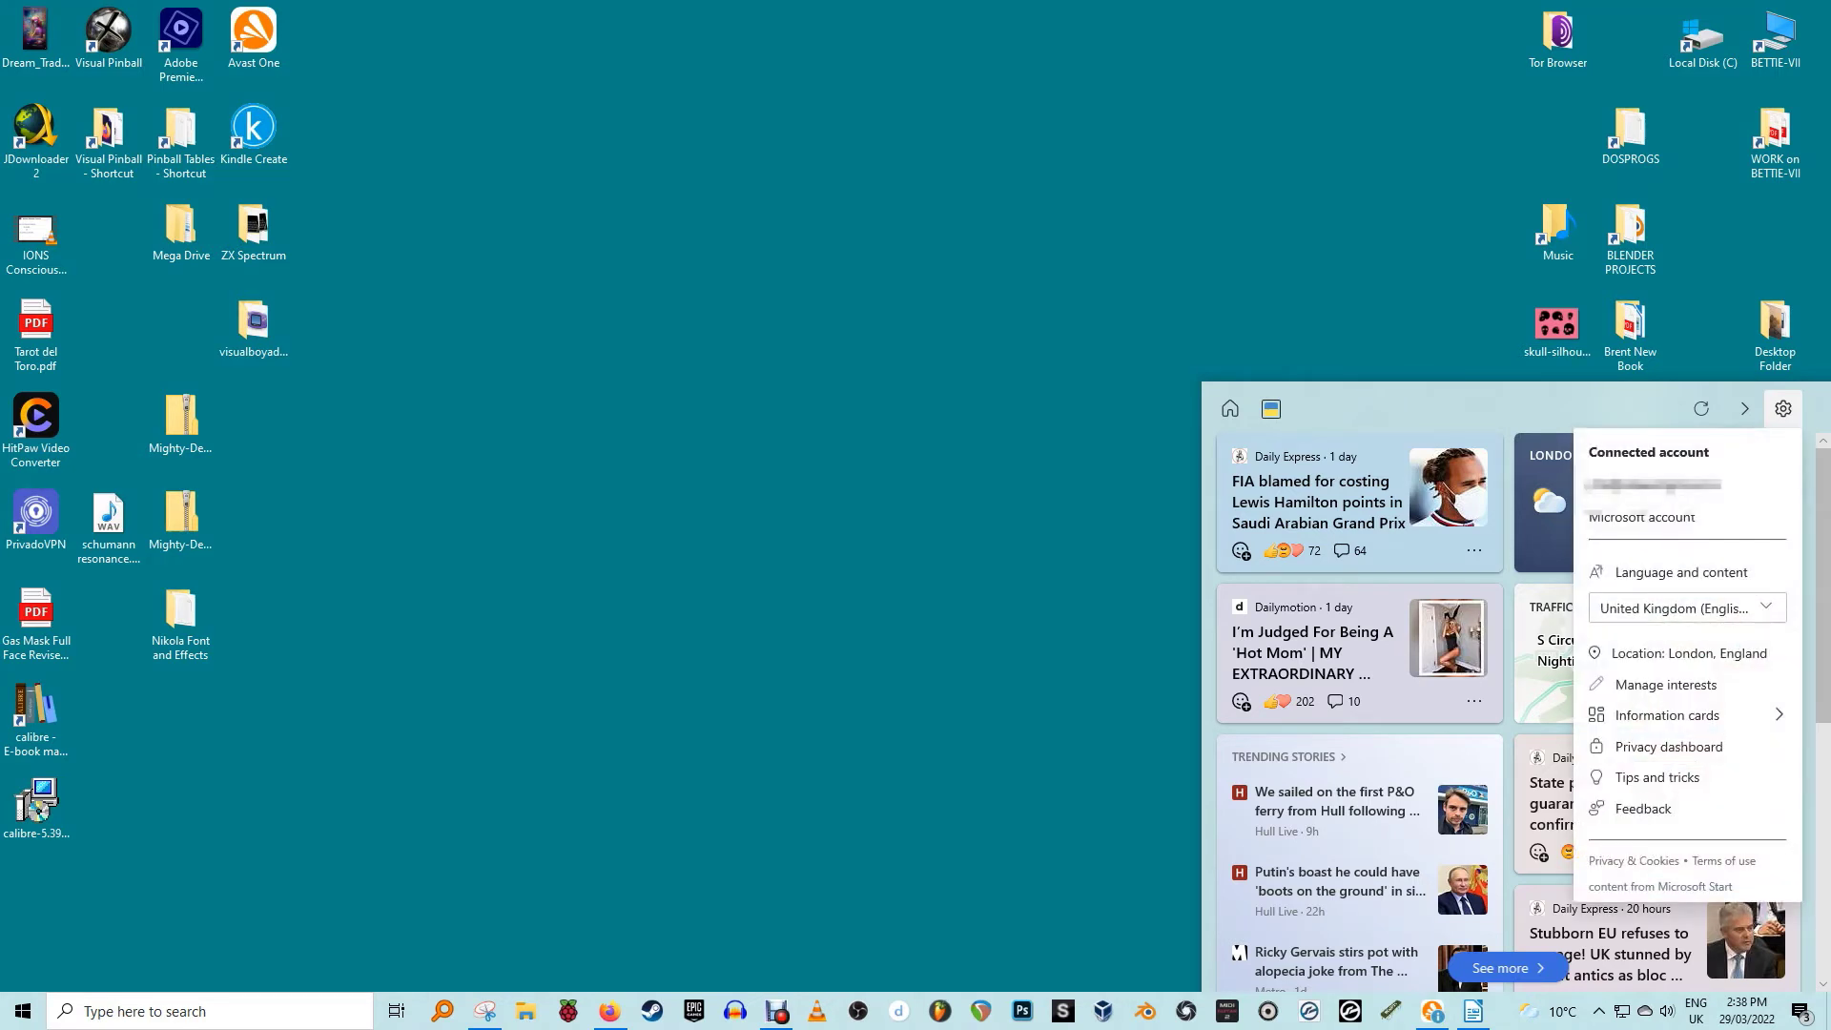
pyautogui.click(1667, 684)
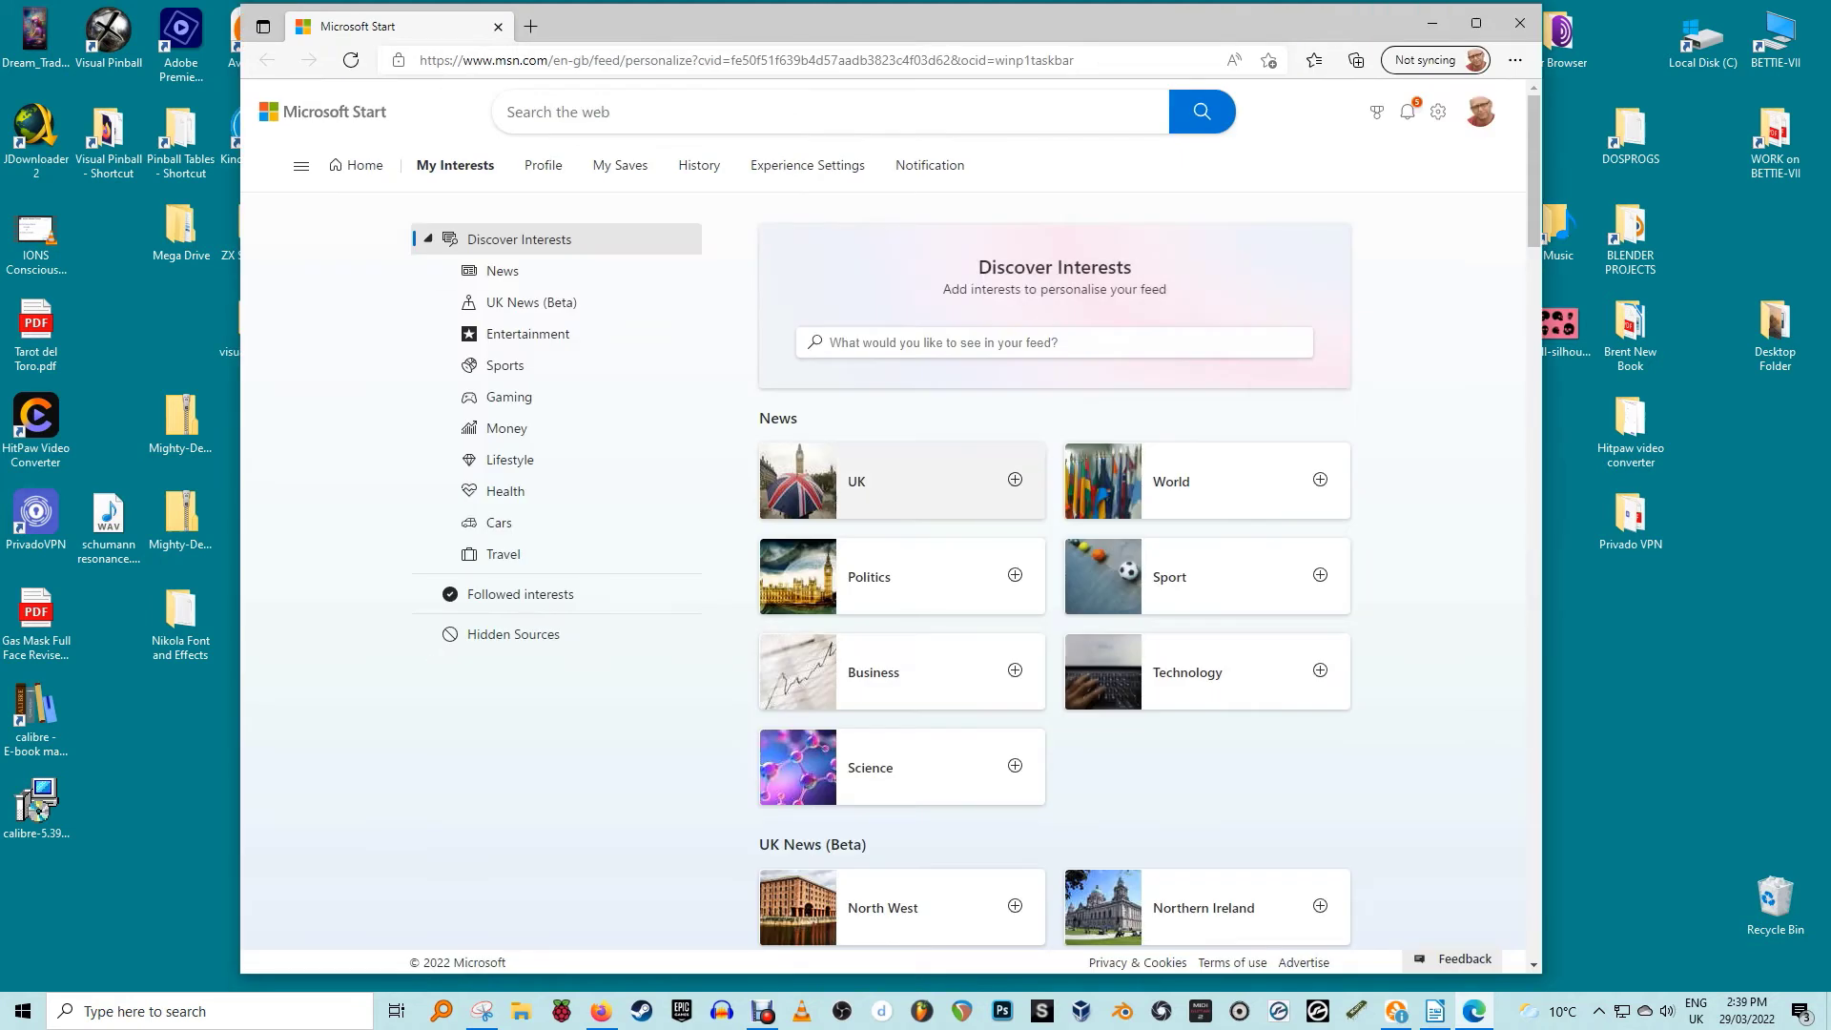
# Follow the UK, World, Politics, Technology, Science and Wales interests.
pyautogui.click(1014, 480)
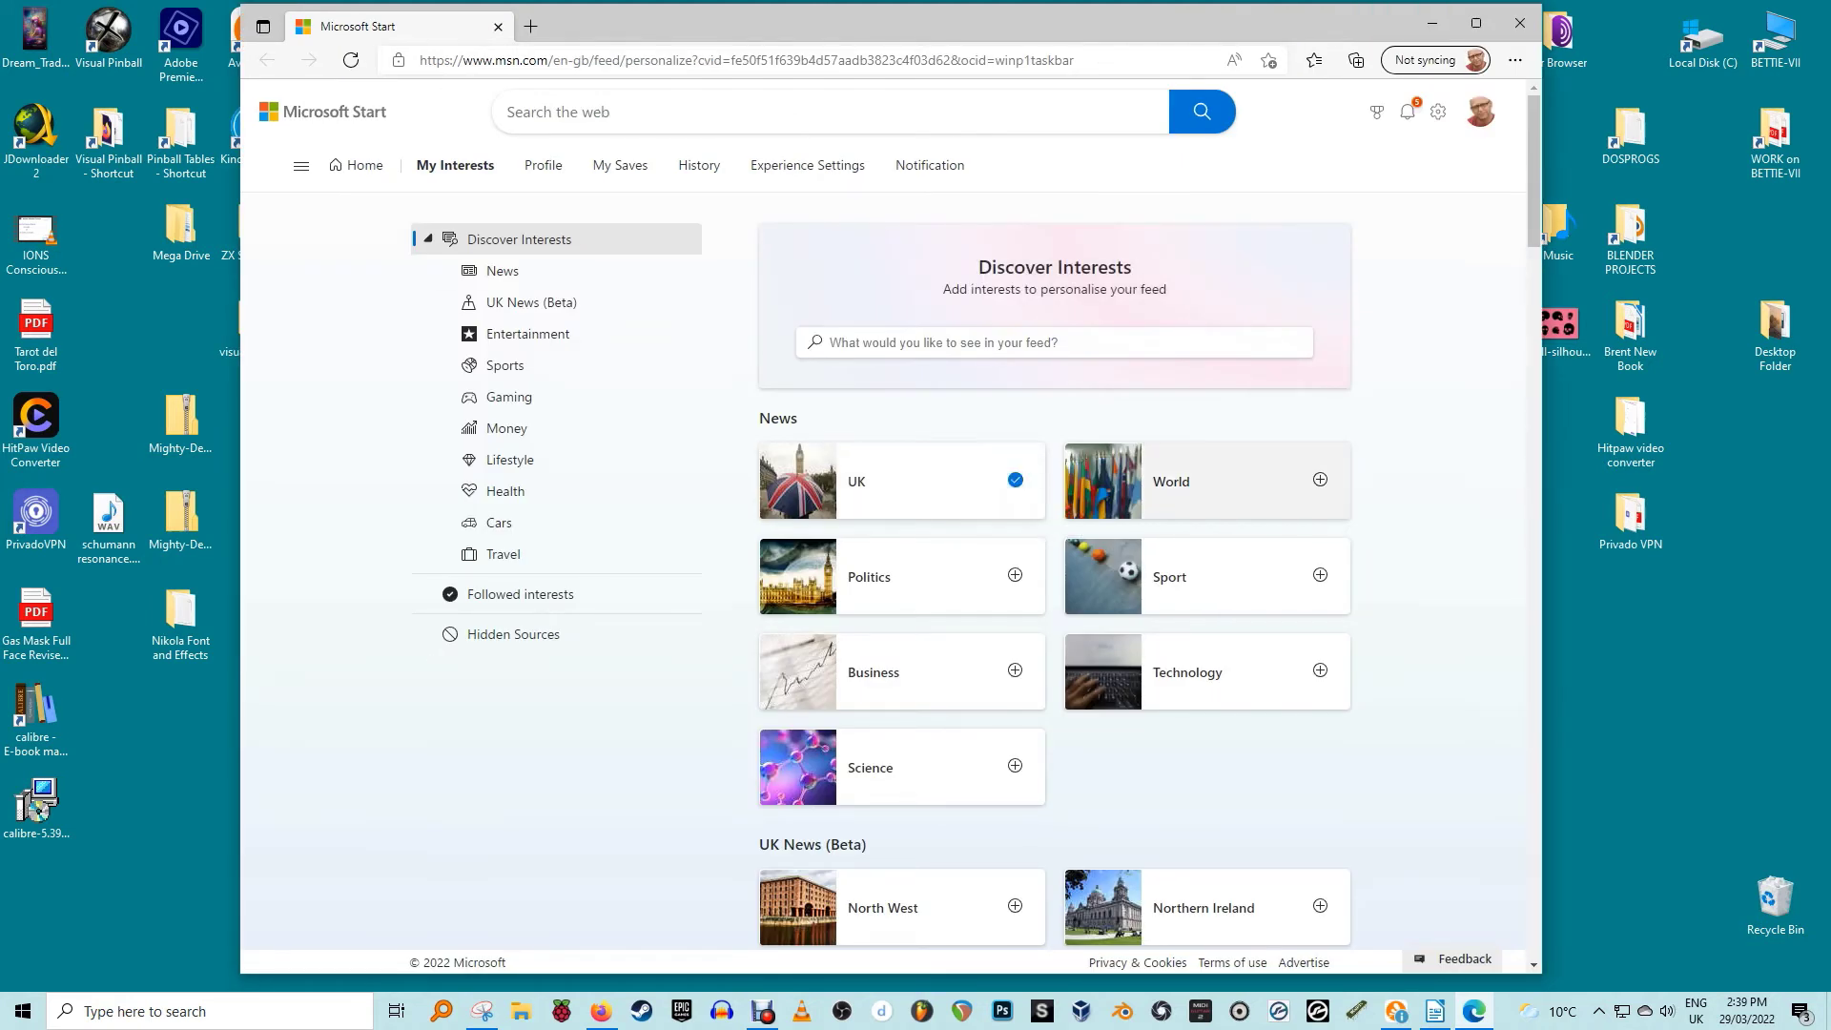
pyautogui.click(1320, 480)
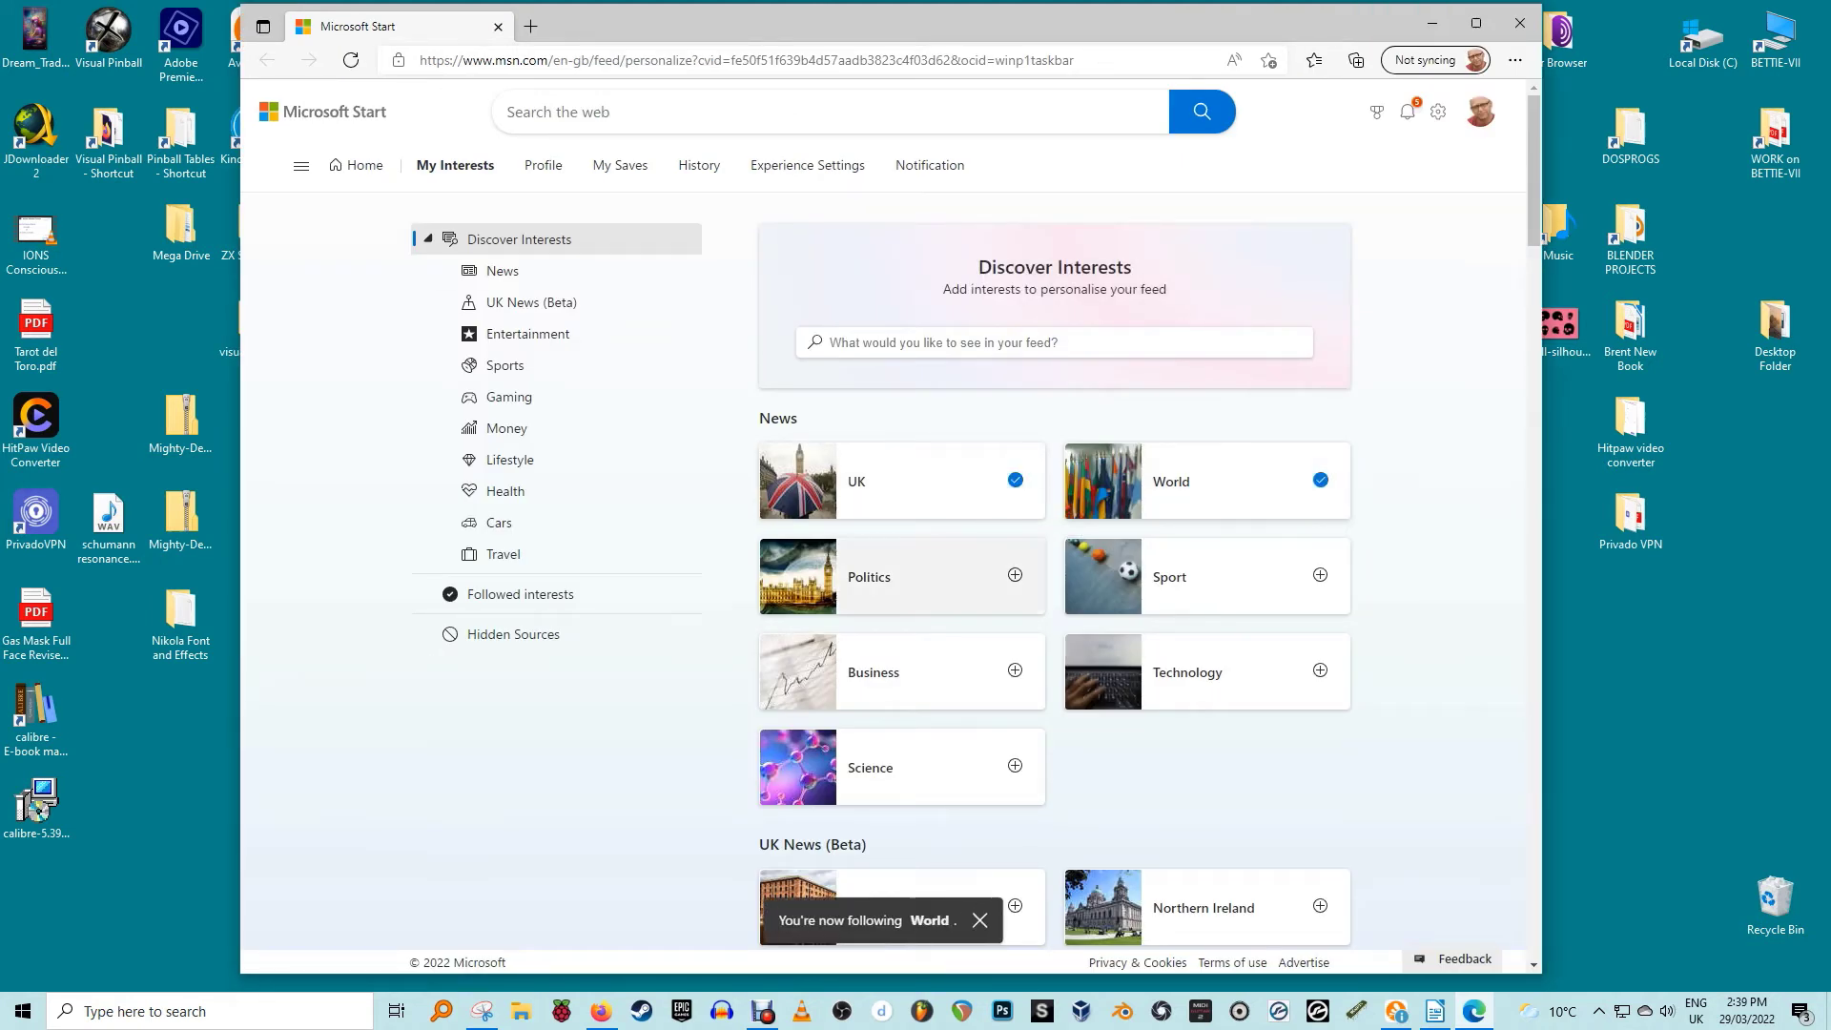
pyautogui.click(1015, 575)
pyautogui.click(1320, 670)
pyautogui.click(1015, 766)
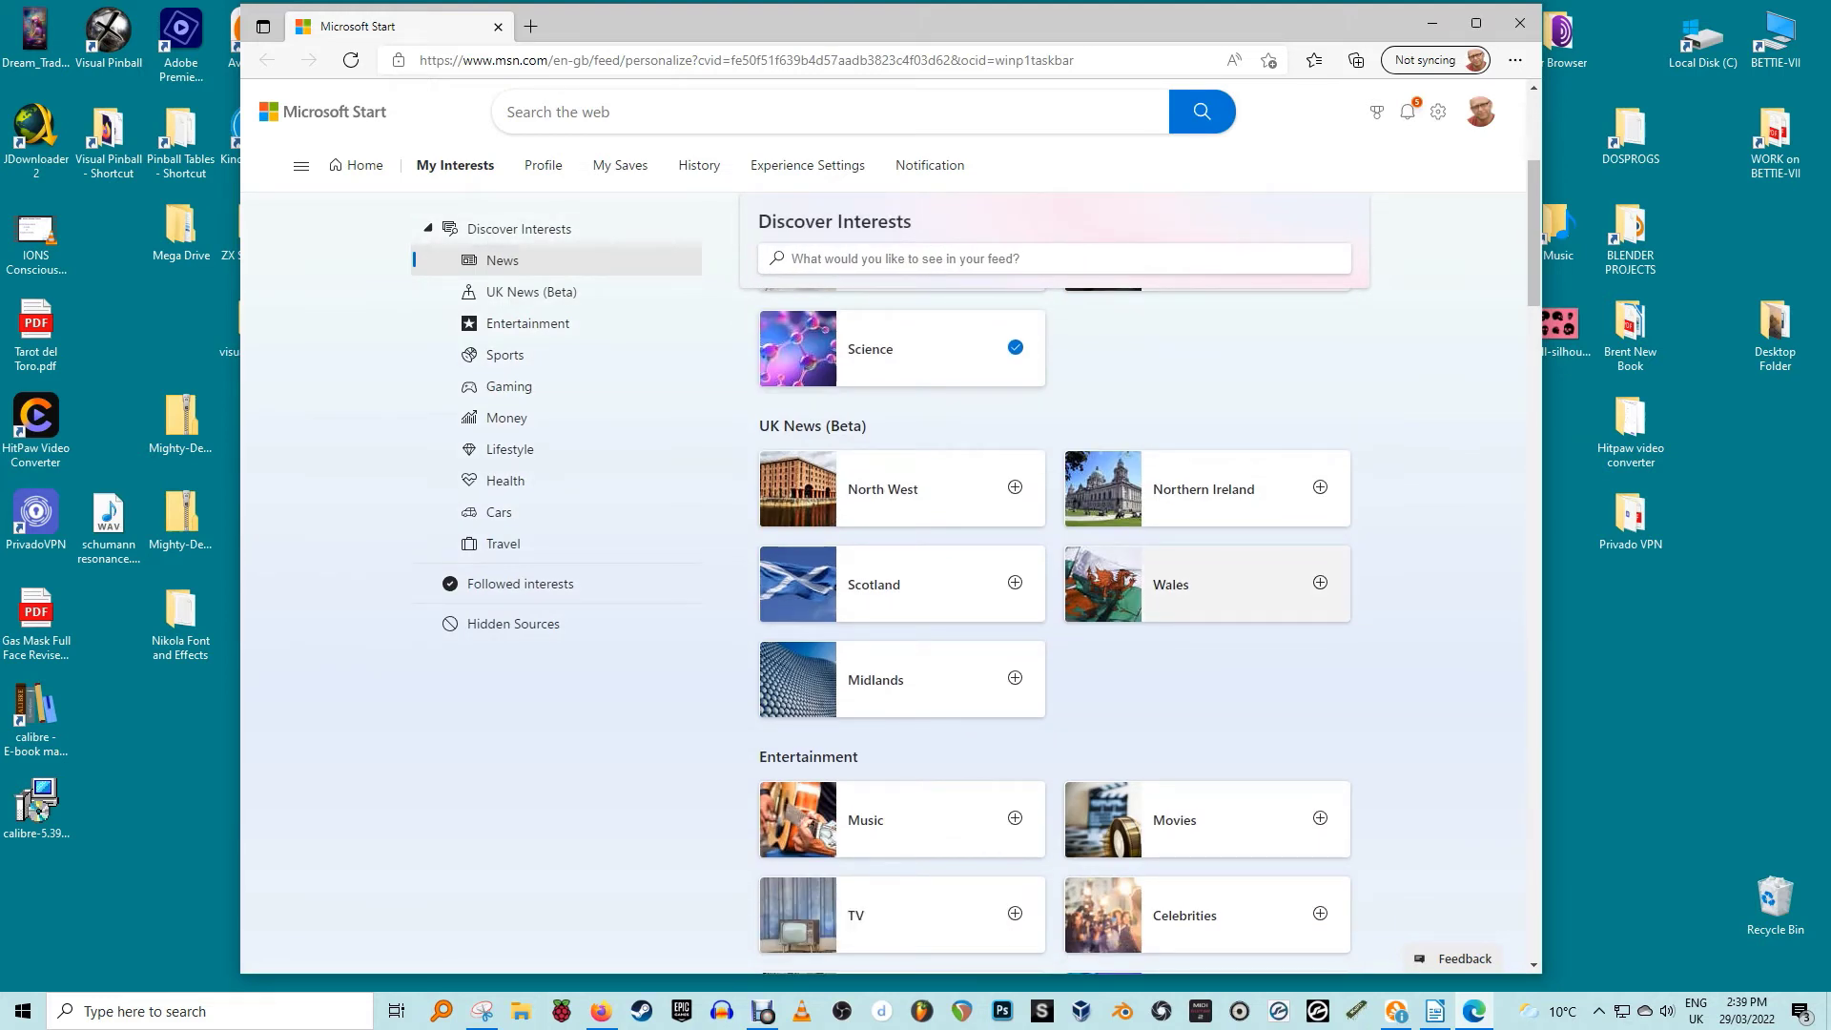
pyautogui.click(1320, 583)
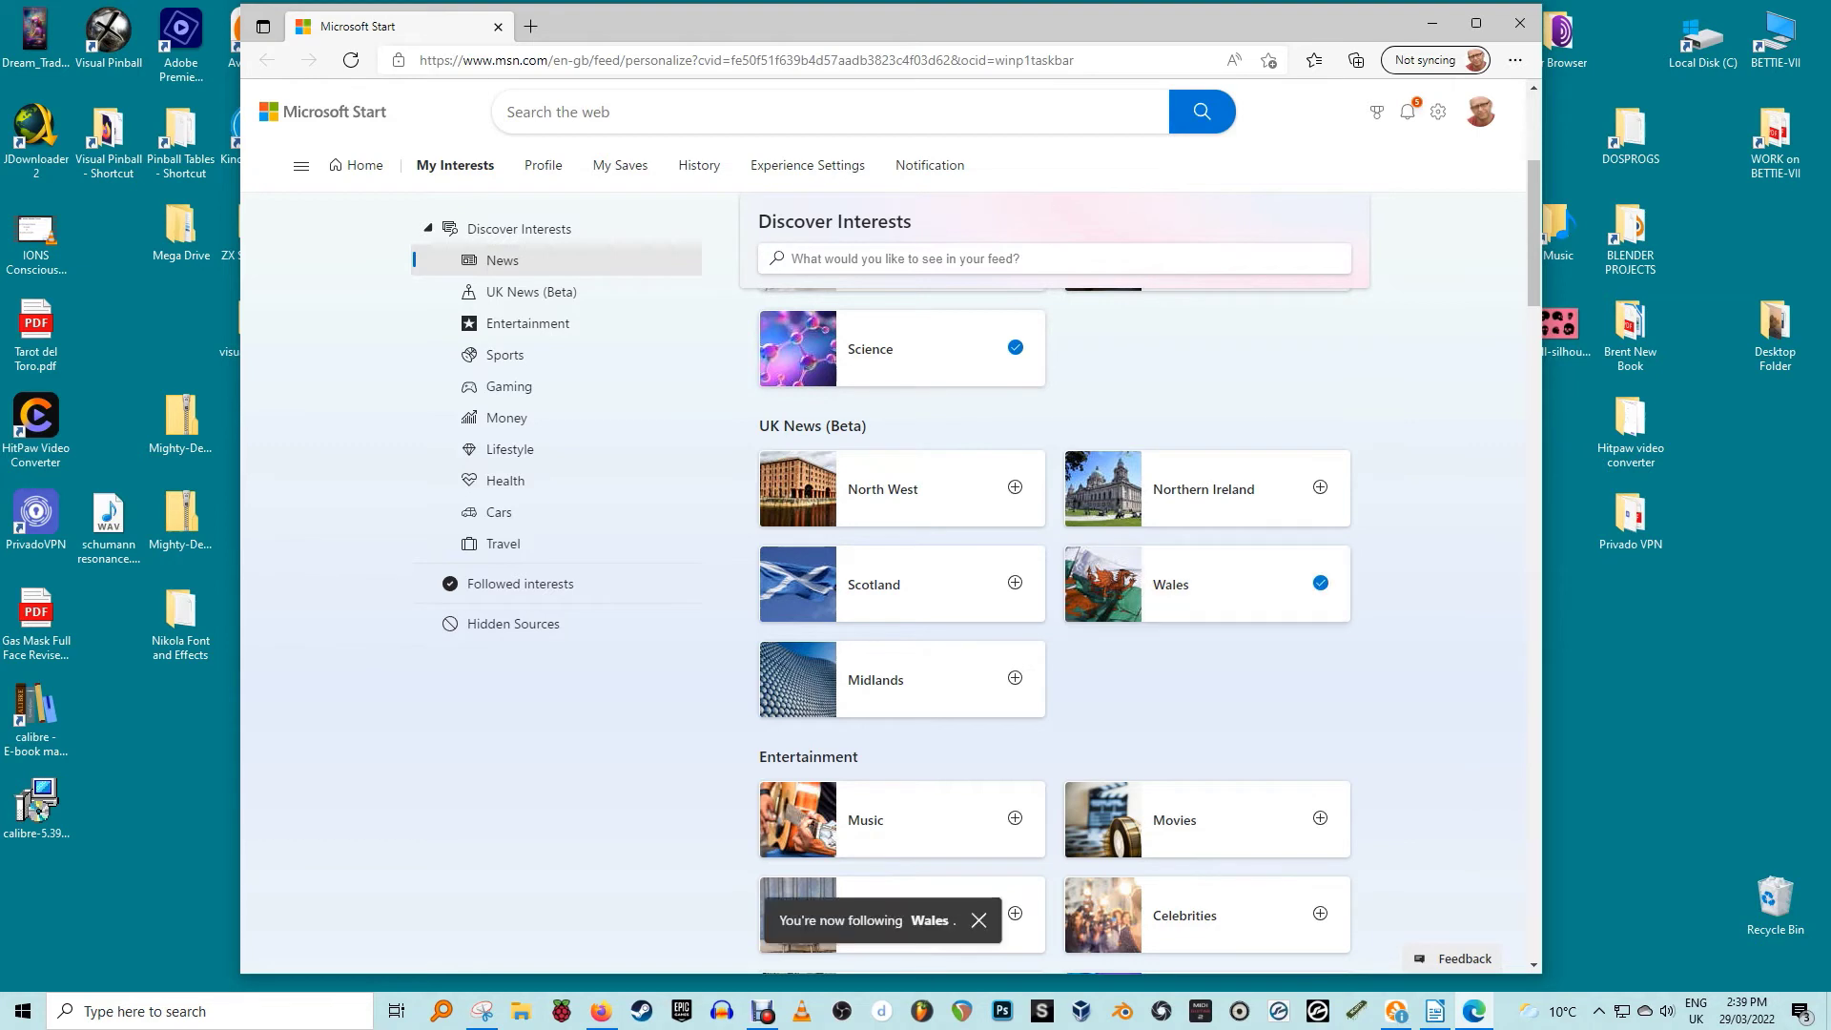
# Turn off the Sports, Traffic and Shopping cards in Experience Settings.
pyautogui.scroll(-3, 1320, 583)
pyautogui.scroll(-1, 1054, 620)
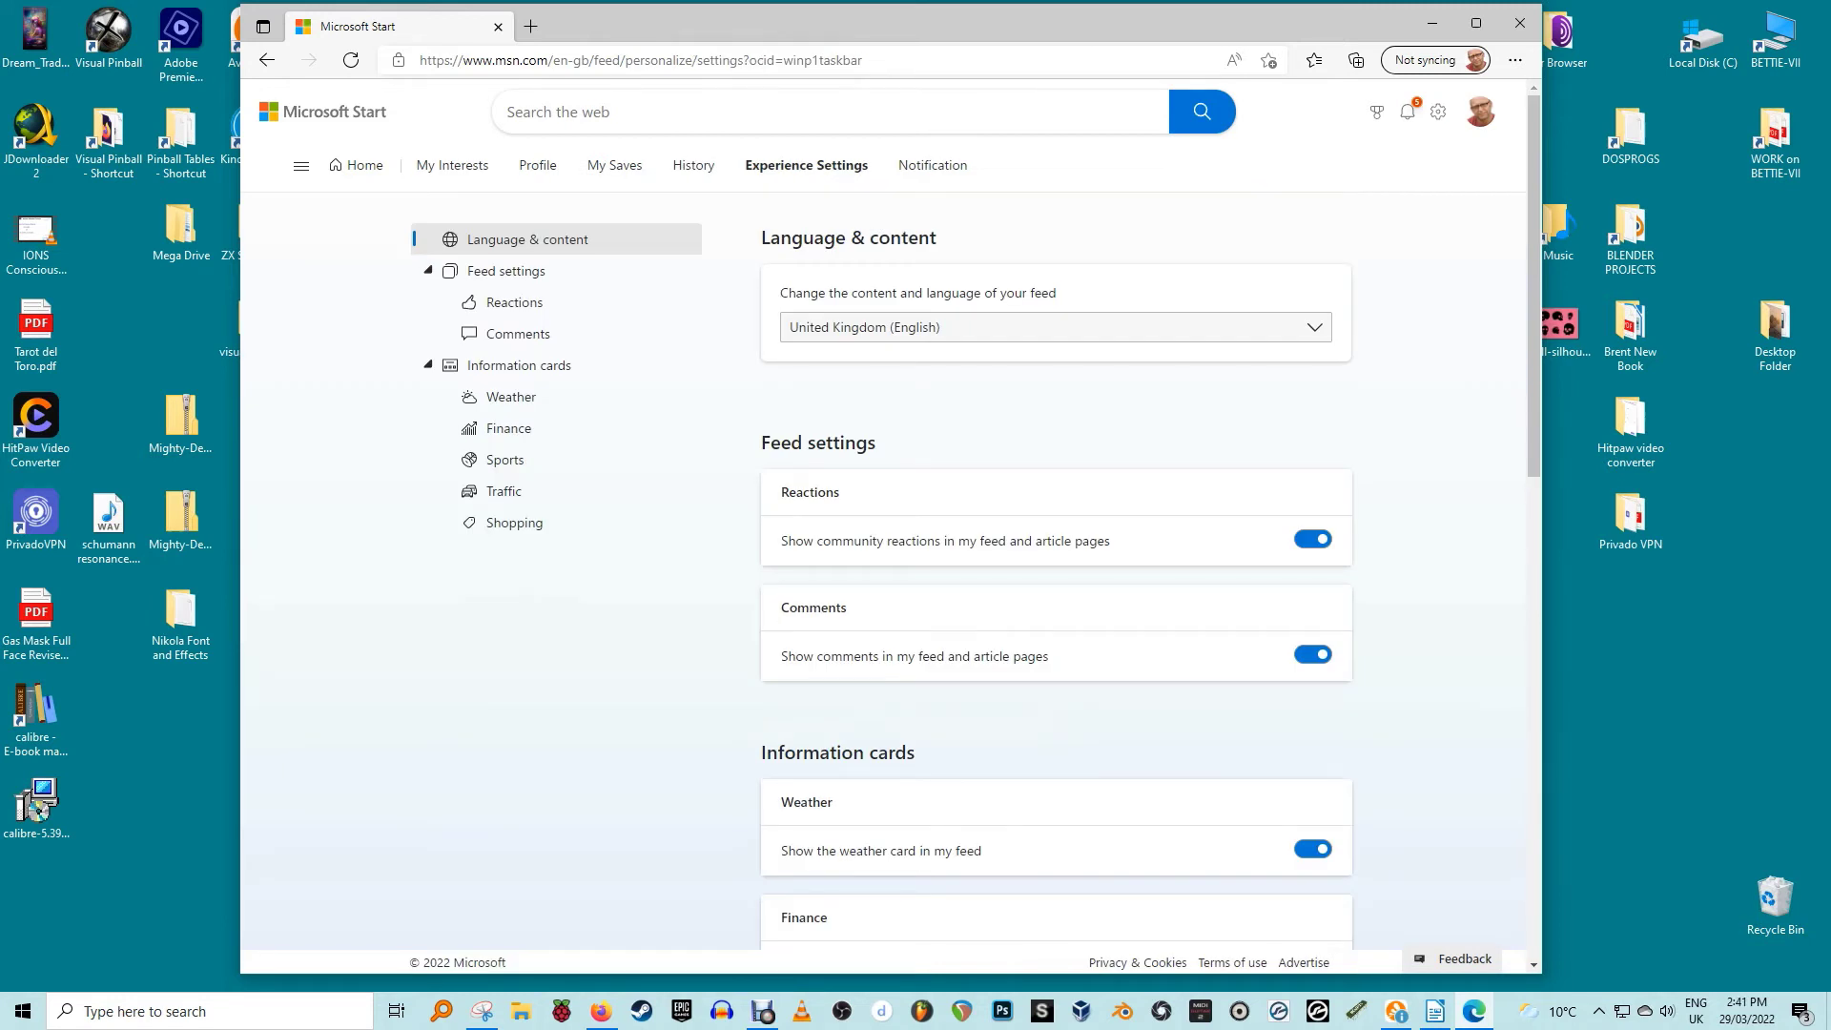
pyautogui.scroll(-4, 976, 582)
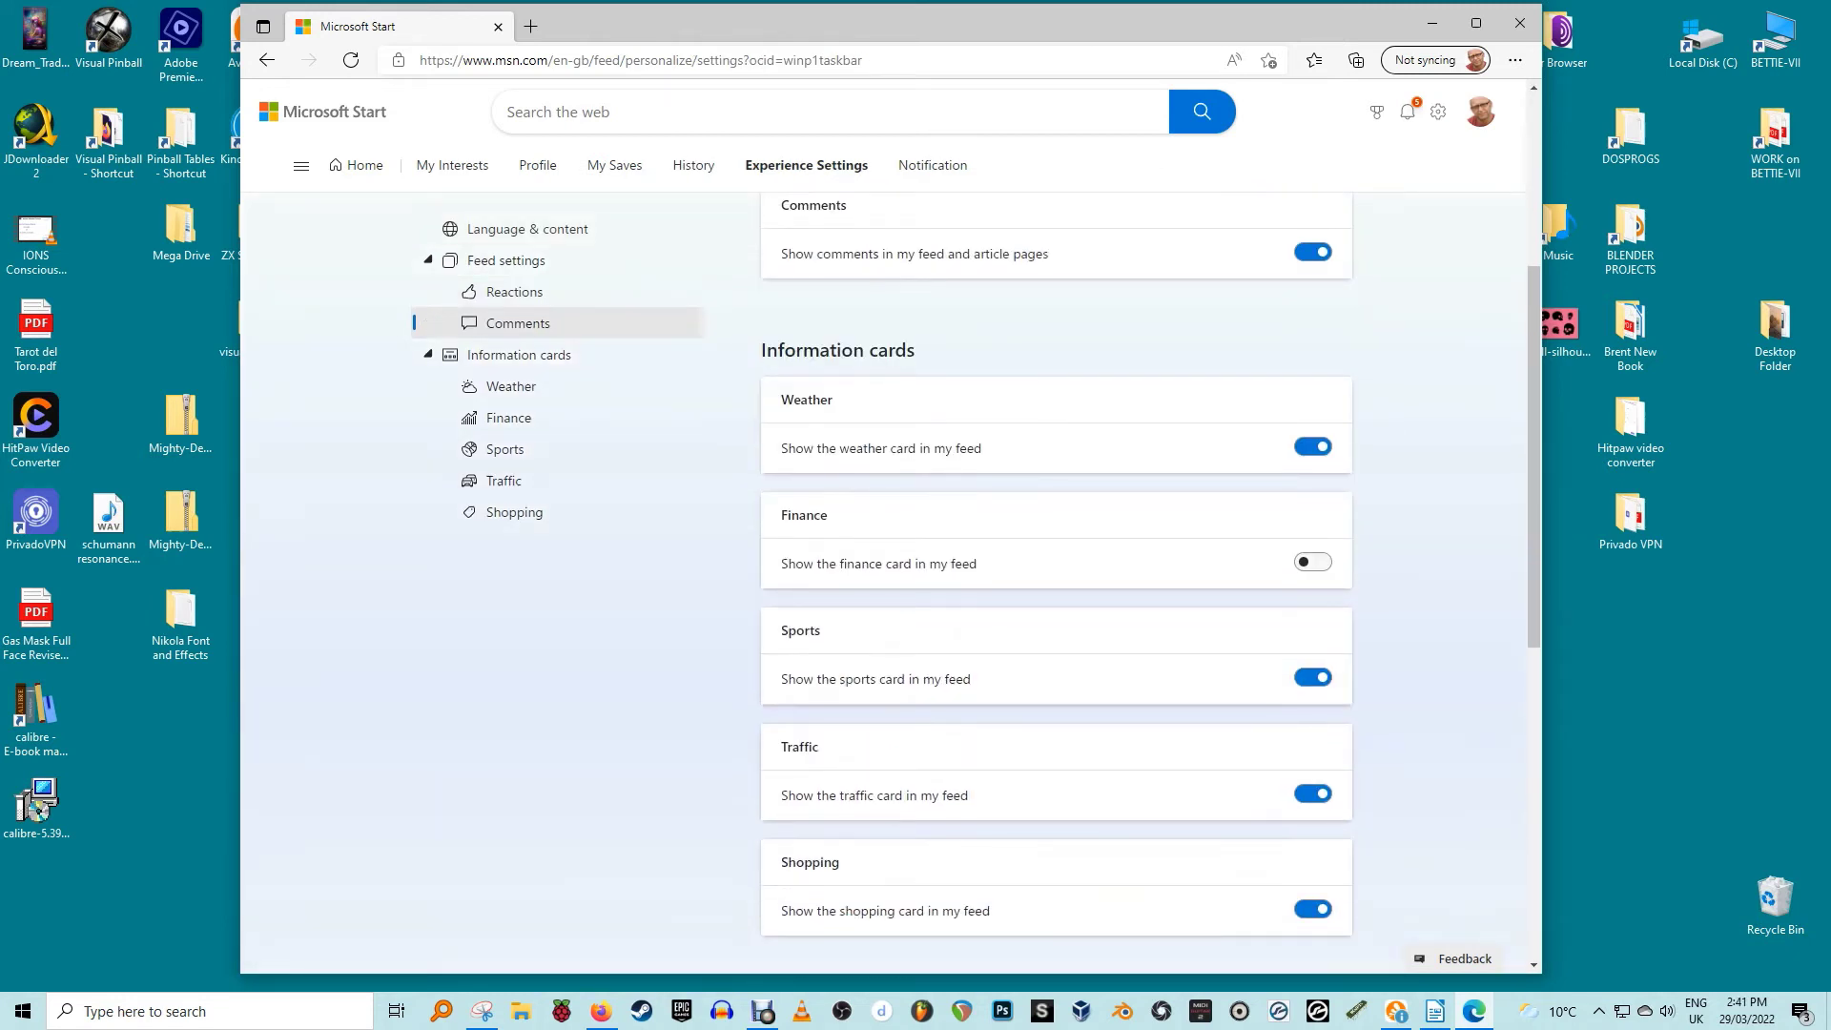
pyautogui.scroll(-2, 1312, 542)
pyautogui.click(1312, 543)
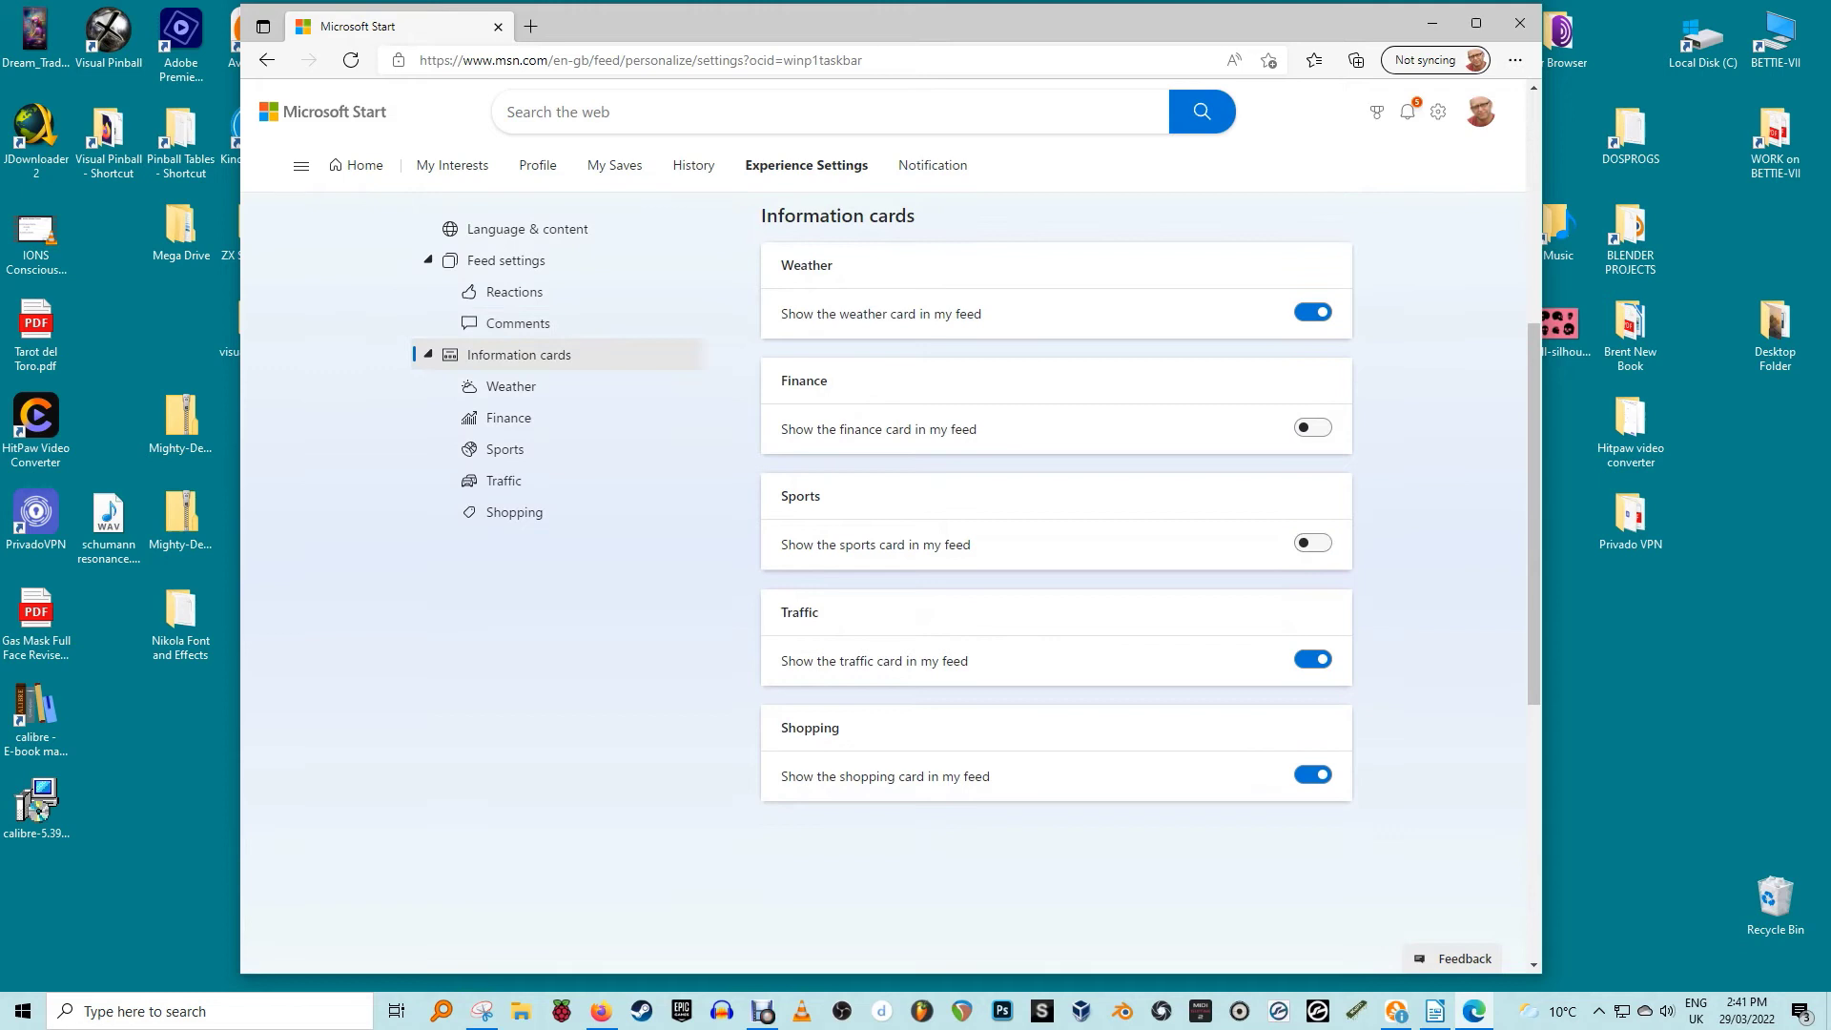
pyautogui.click(1312, 659)
pyautogui.scroll(-2, 976, 582)
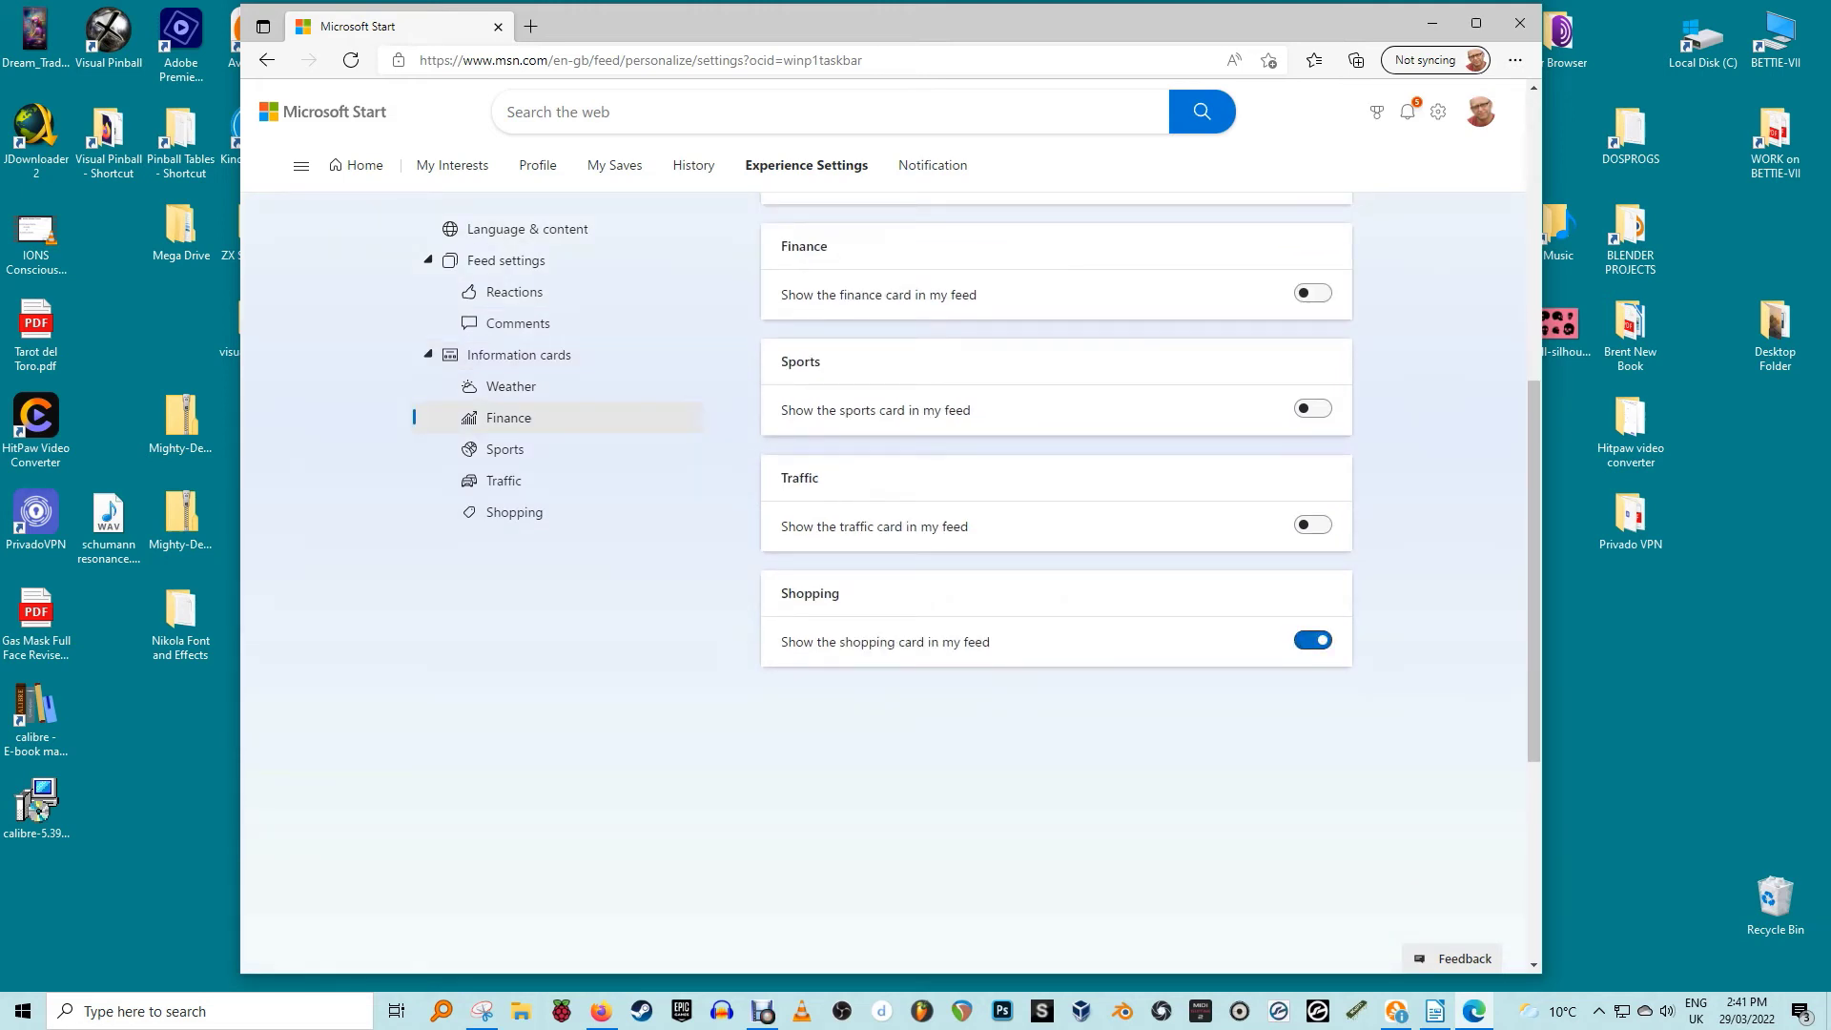
pyautogui.click(1312, 639)
pyautogui.scroll(8, 1312, 640)
pyautogui.scroll(3, 977, 572)
# Close Edge, reopen the feed and react Sad to The i's Covid variant story.
pyautogui.hotkey('alt', 'F4')
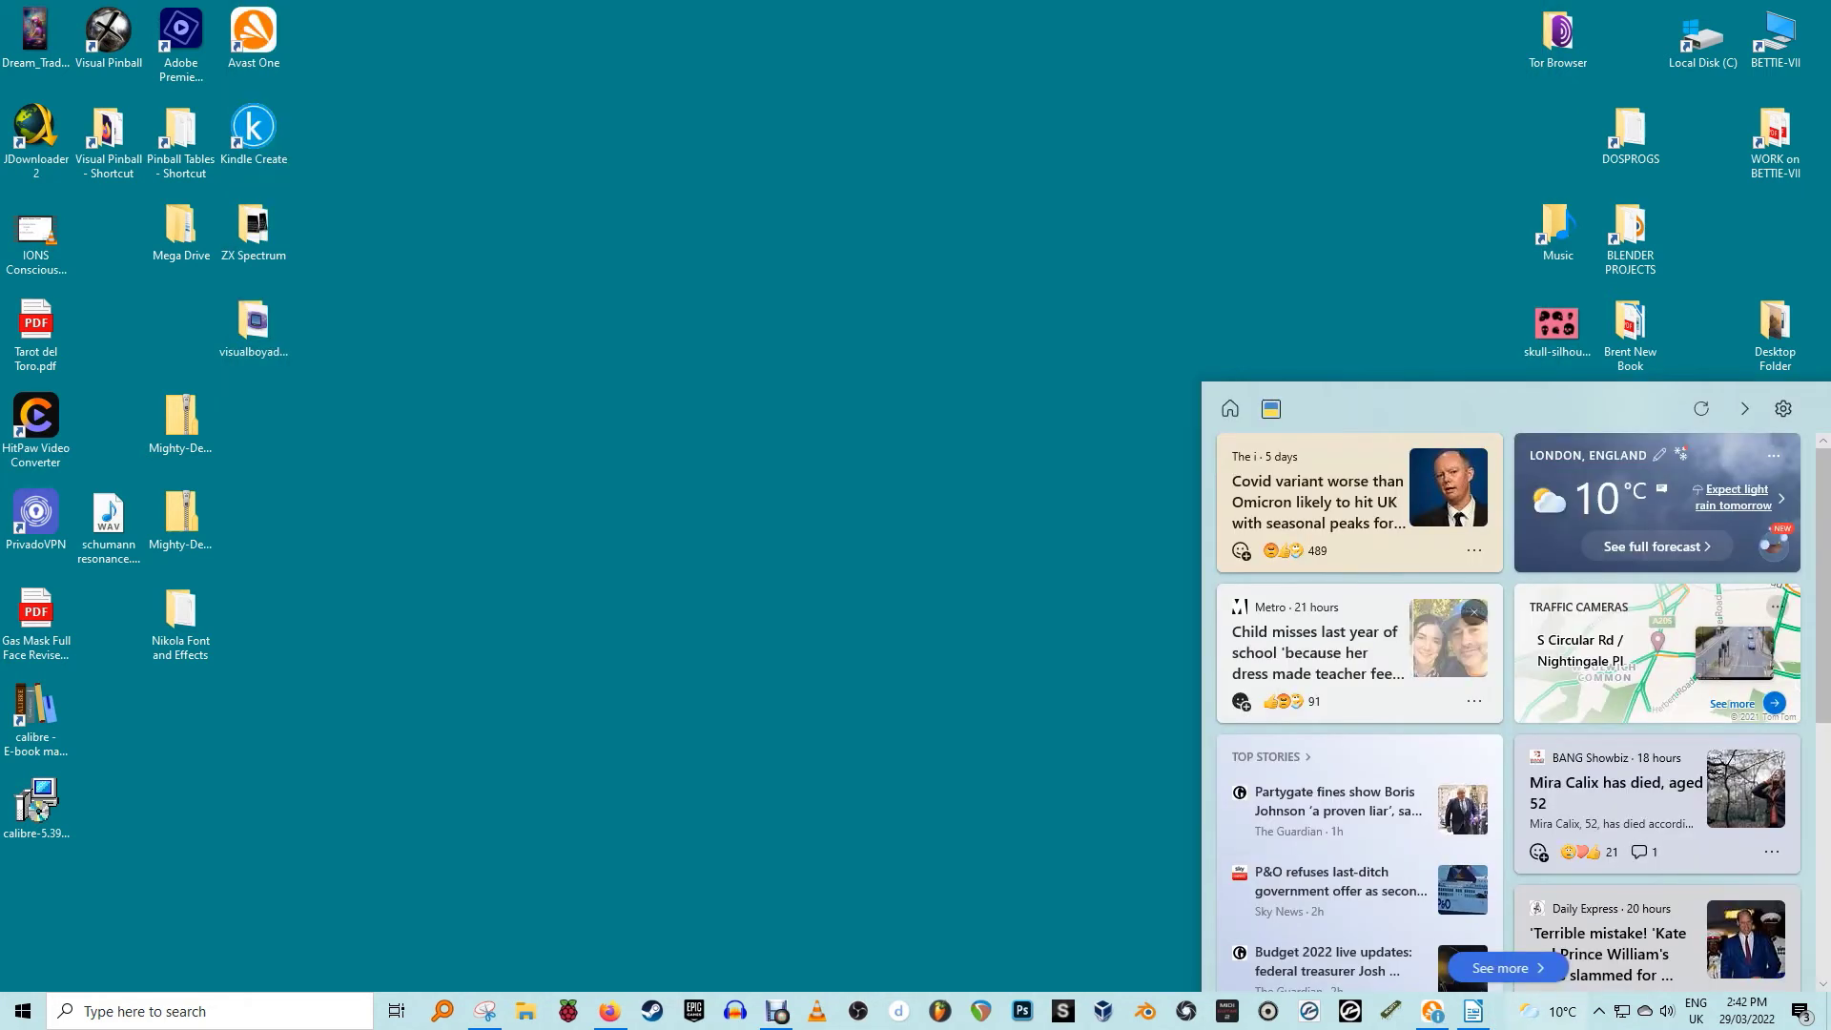
pyautogui.moveTo(1241, 702)
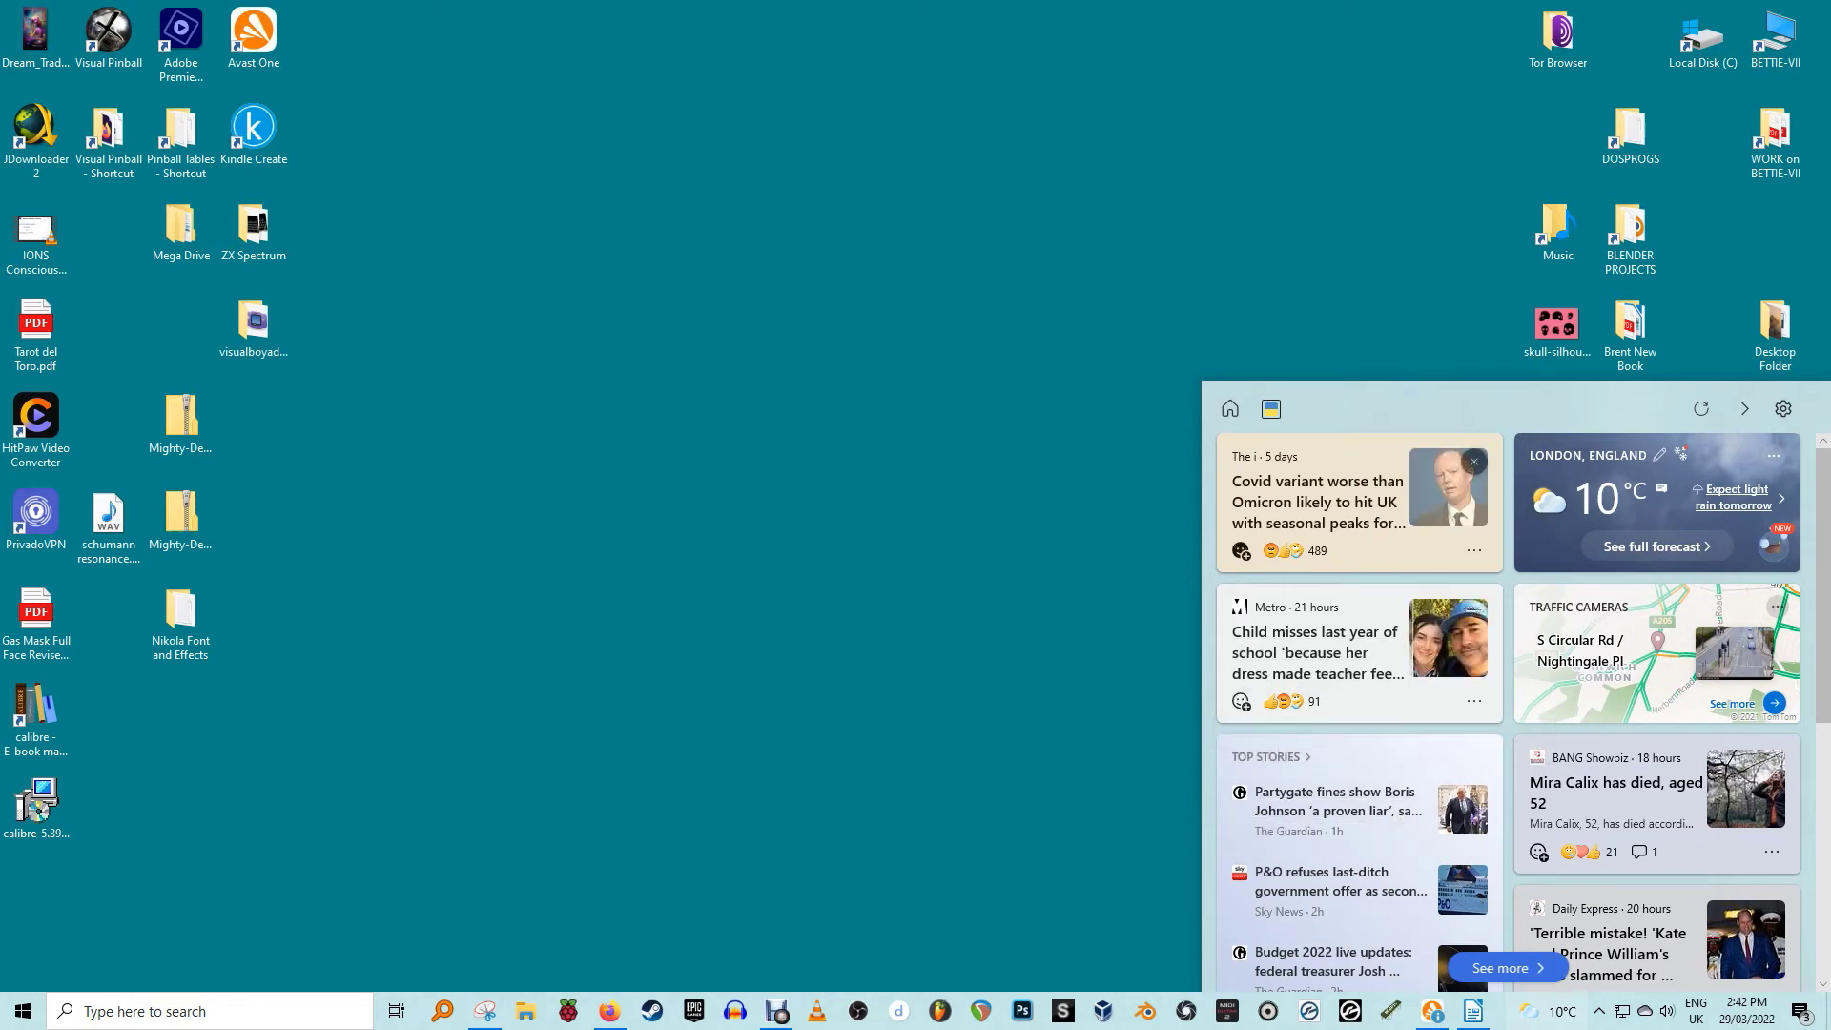
pyautogui.moveTo(1240, 550)
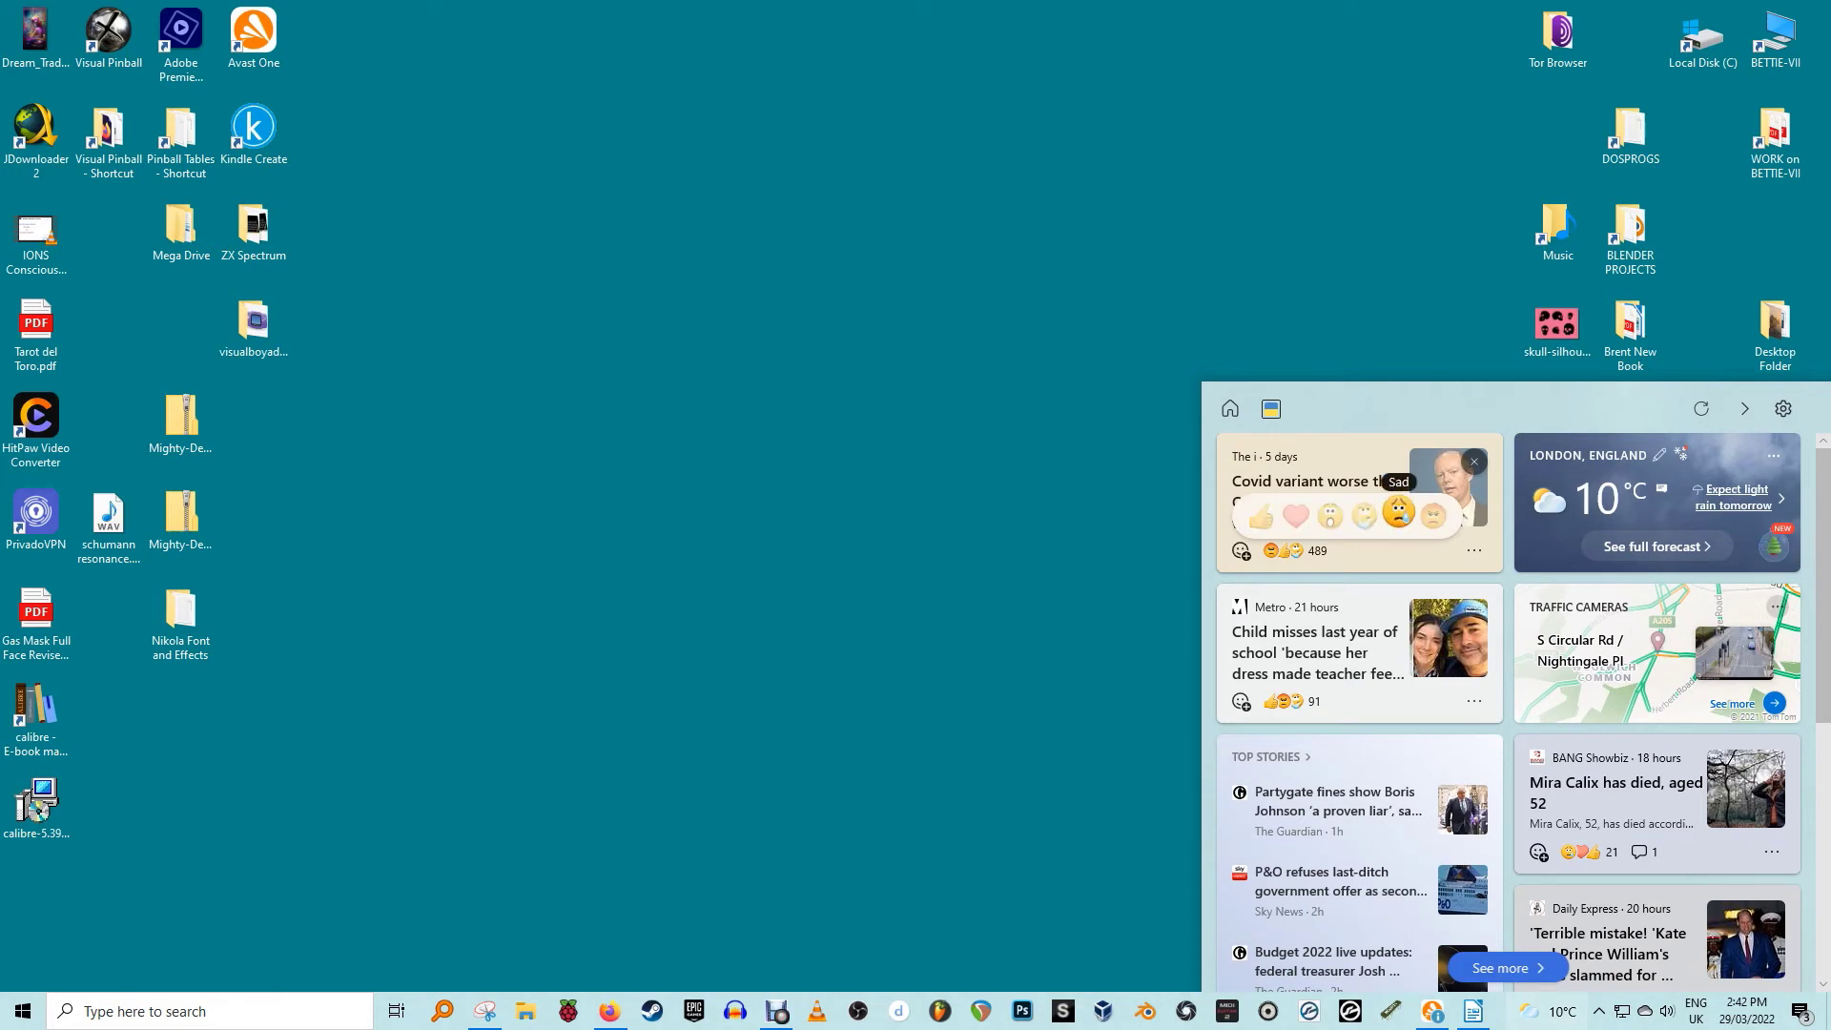
pyautogui.click(1398, 512)
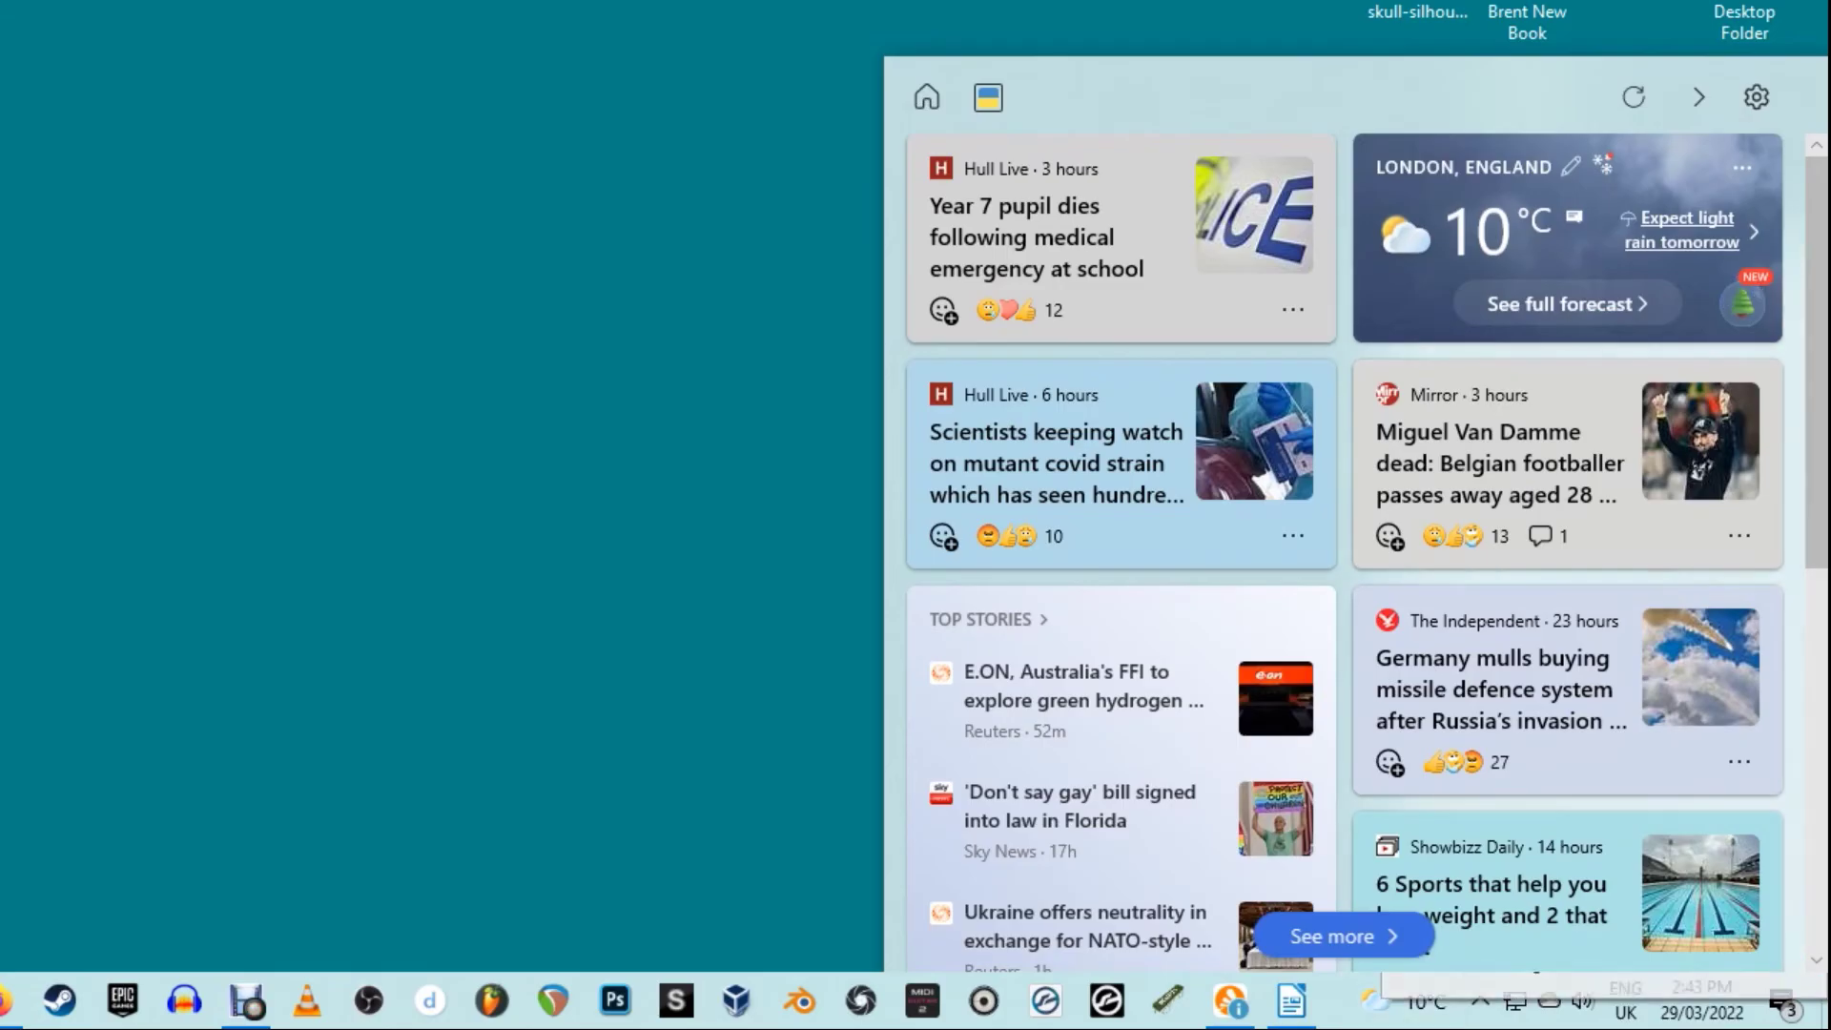
# Set News and Interests on the taskbar to show icon only.
pyautogui.rightClick(1383, 1000)
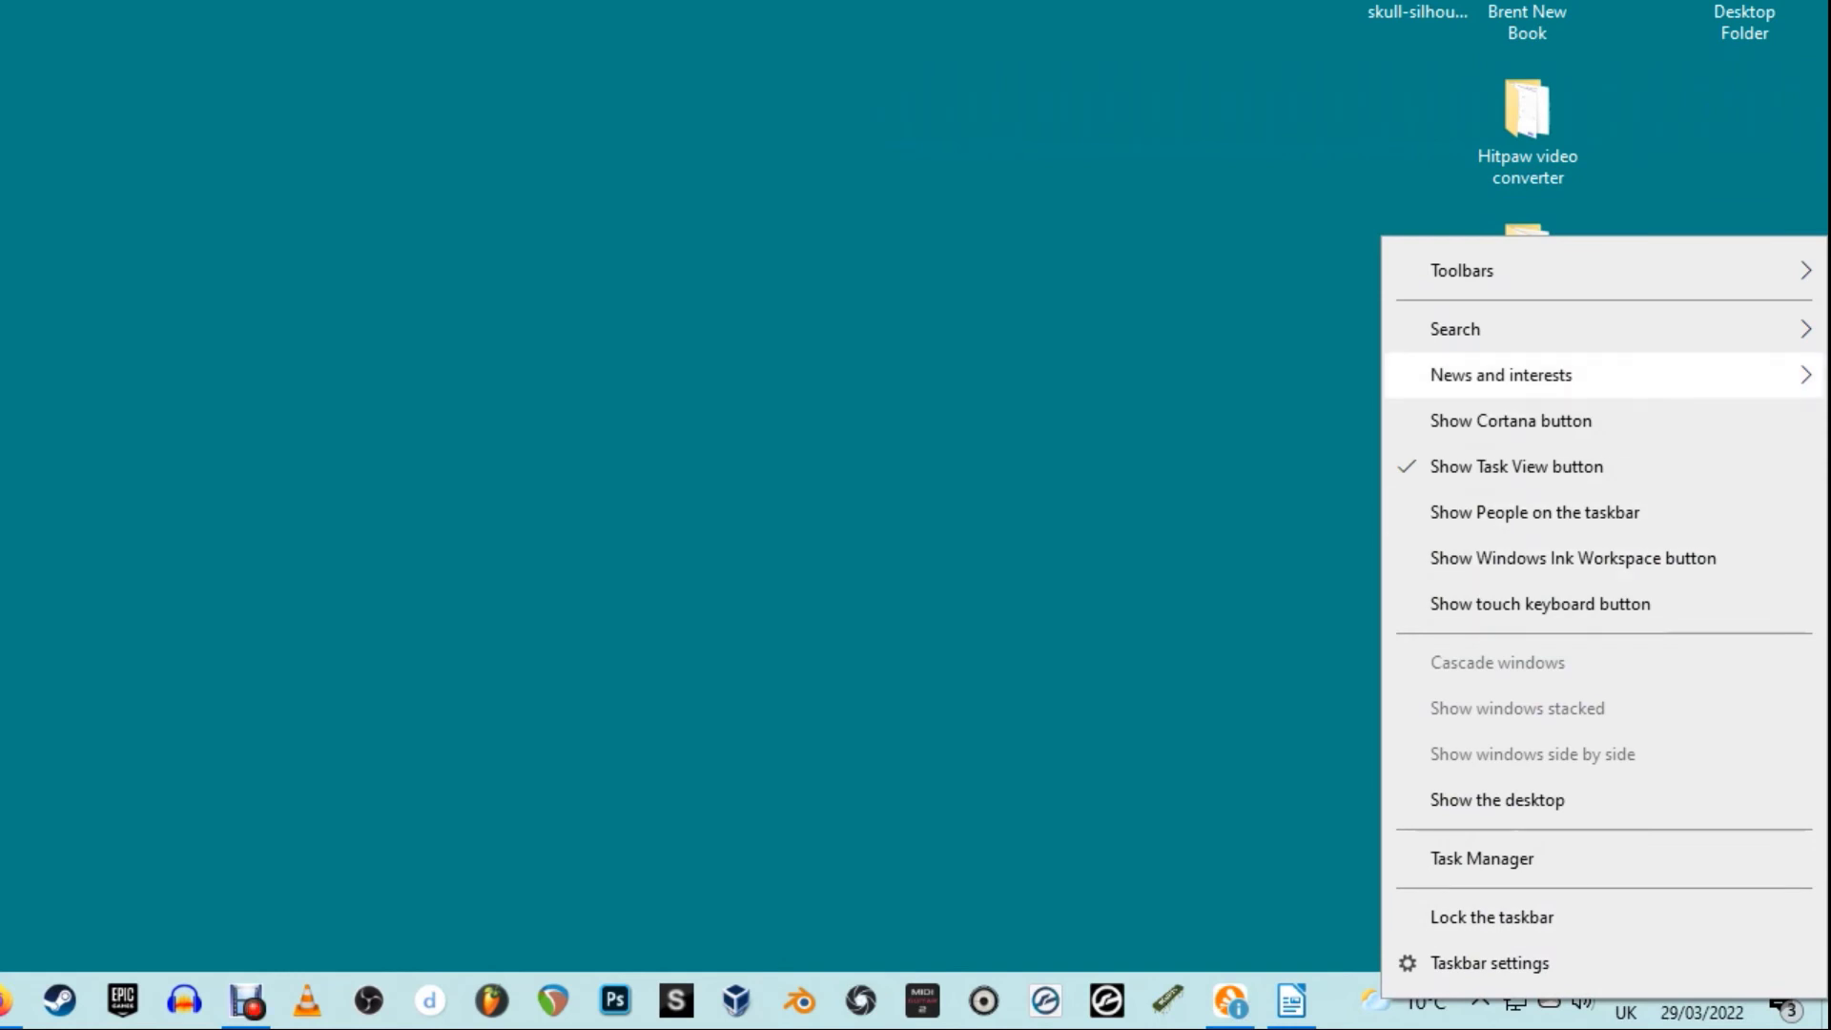
pyautogui.moveTo(1526, 374)
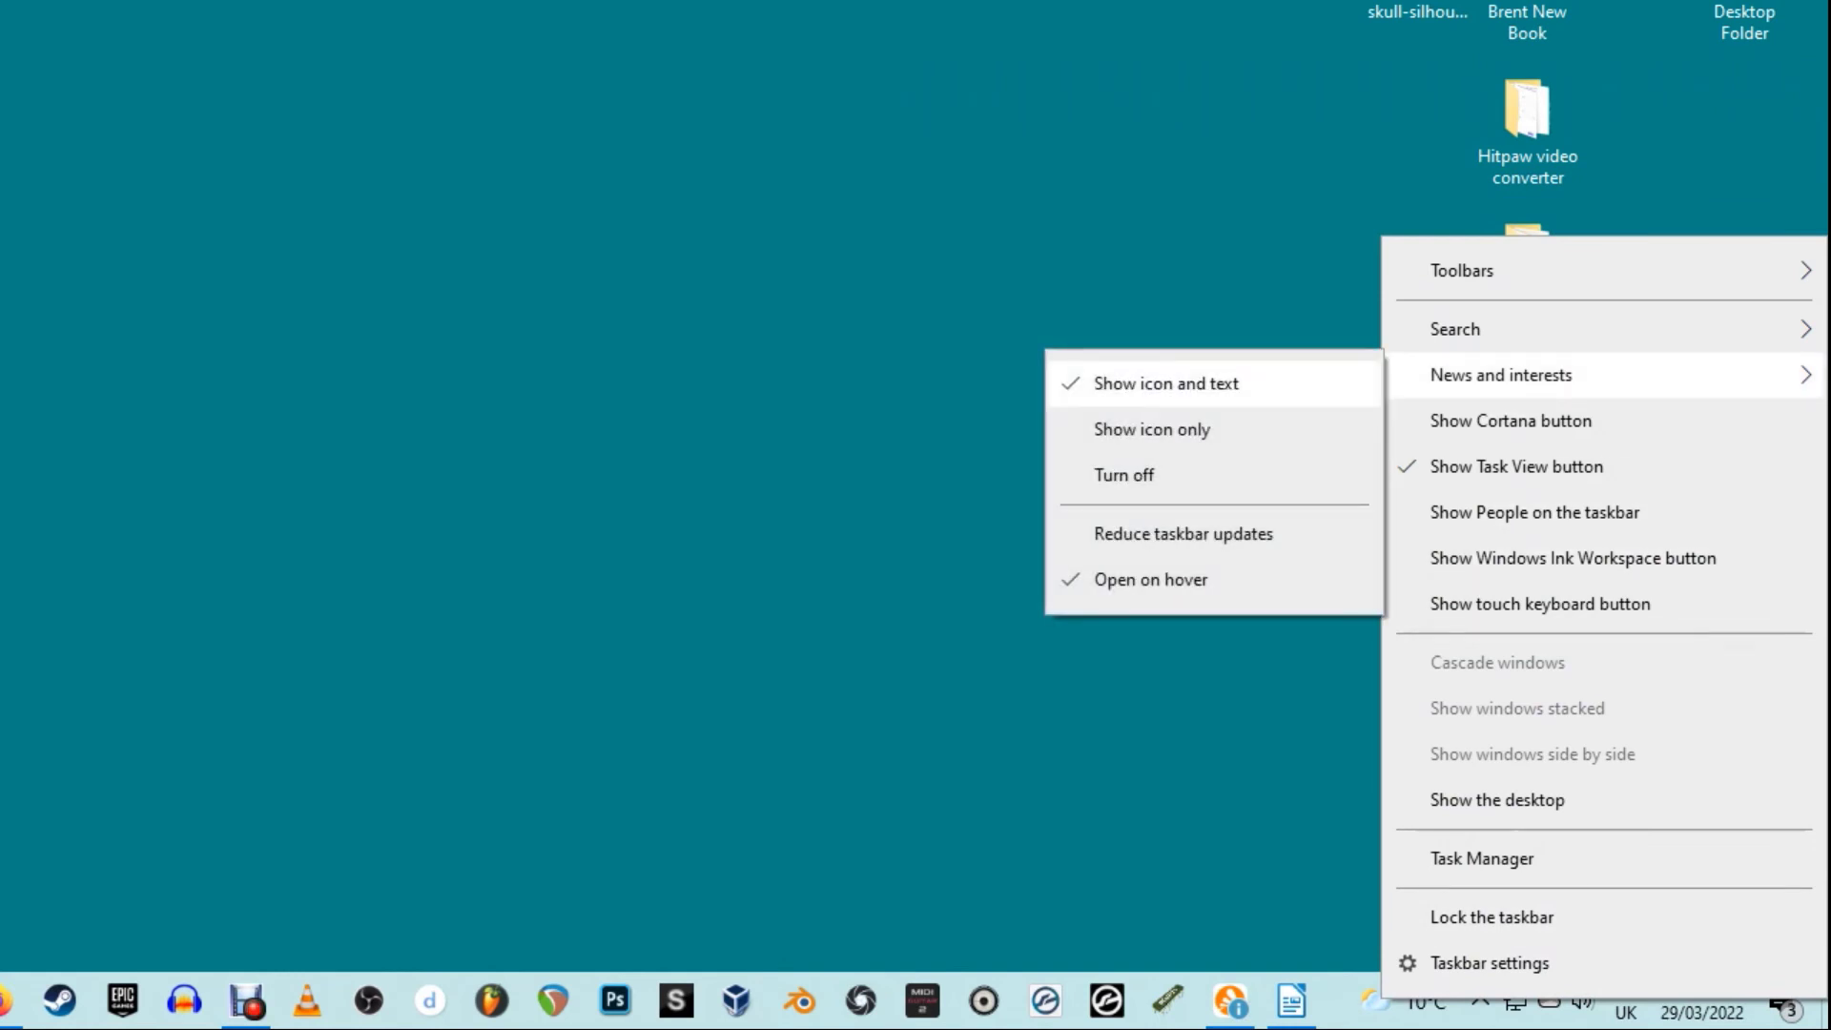
pyautogui.click(1152, 429)
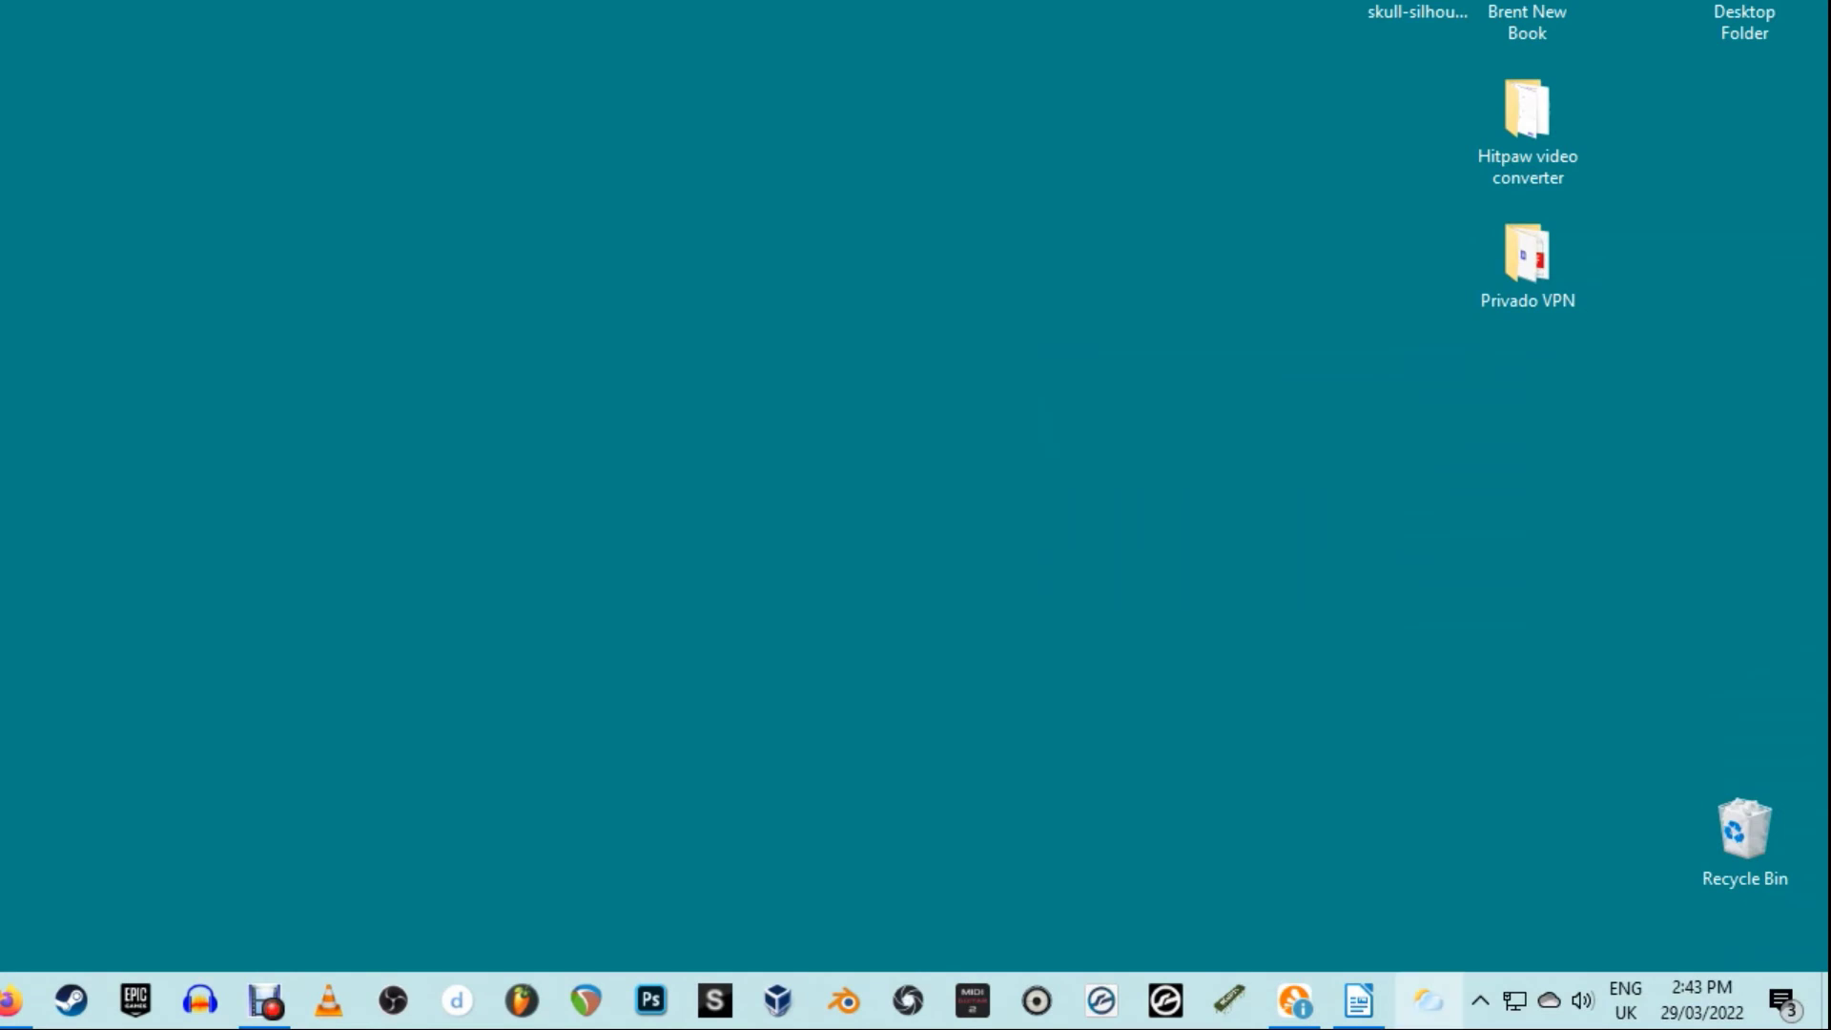
# Turn off News and Interests entirely from the taskbar menu.
pyautogui.moveTo(1428, 999)
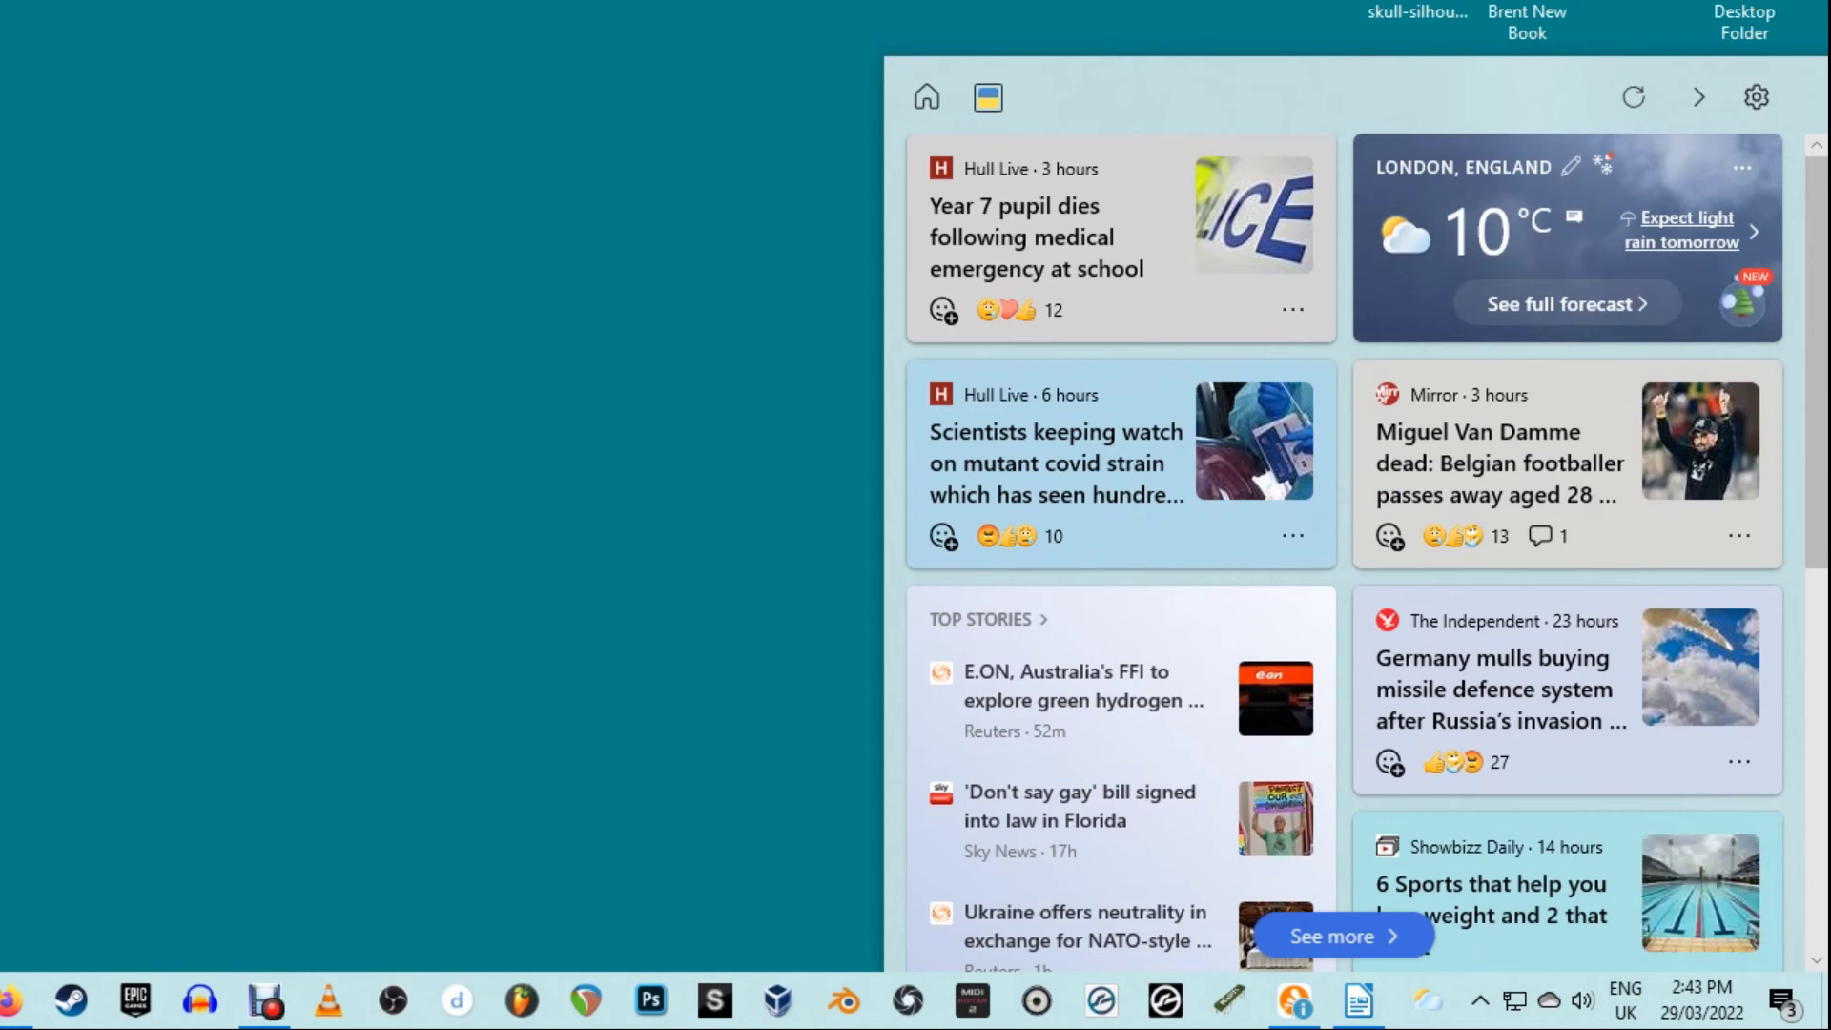
pyautogui.rightClick(1427, 1000)
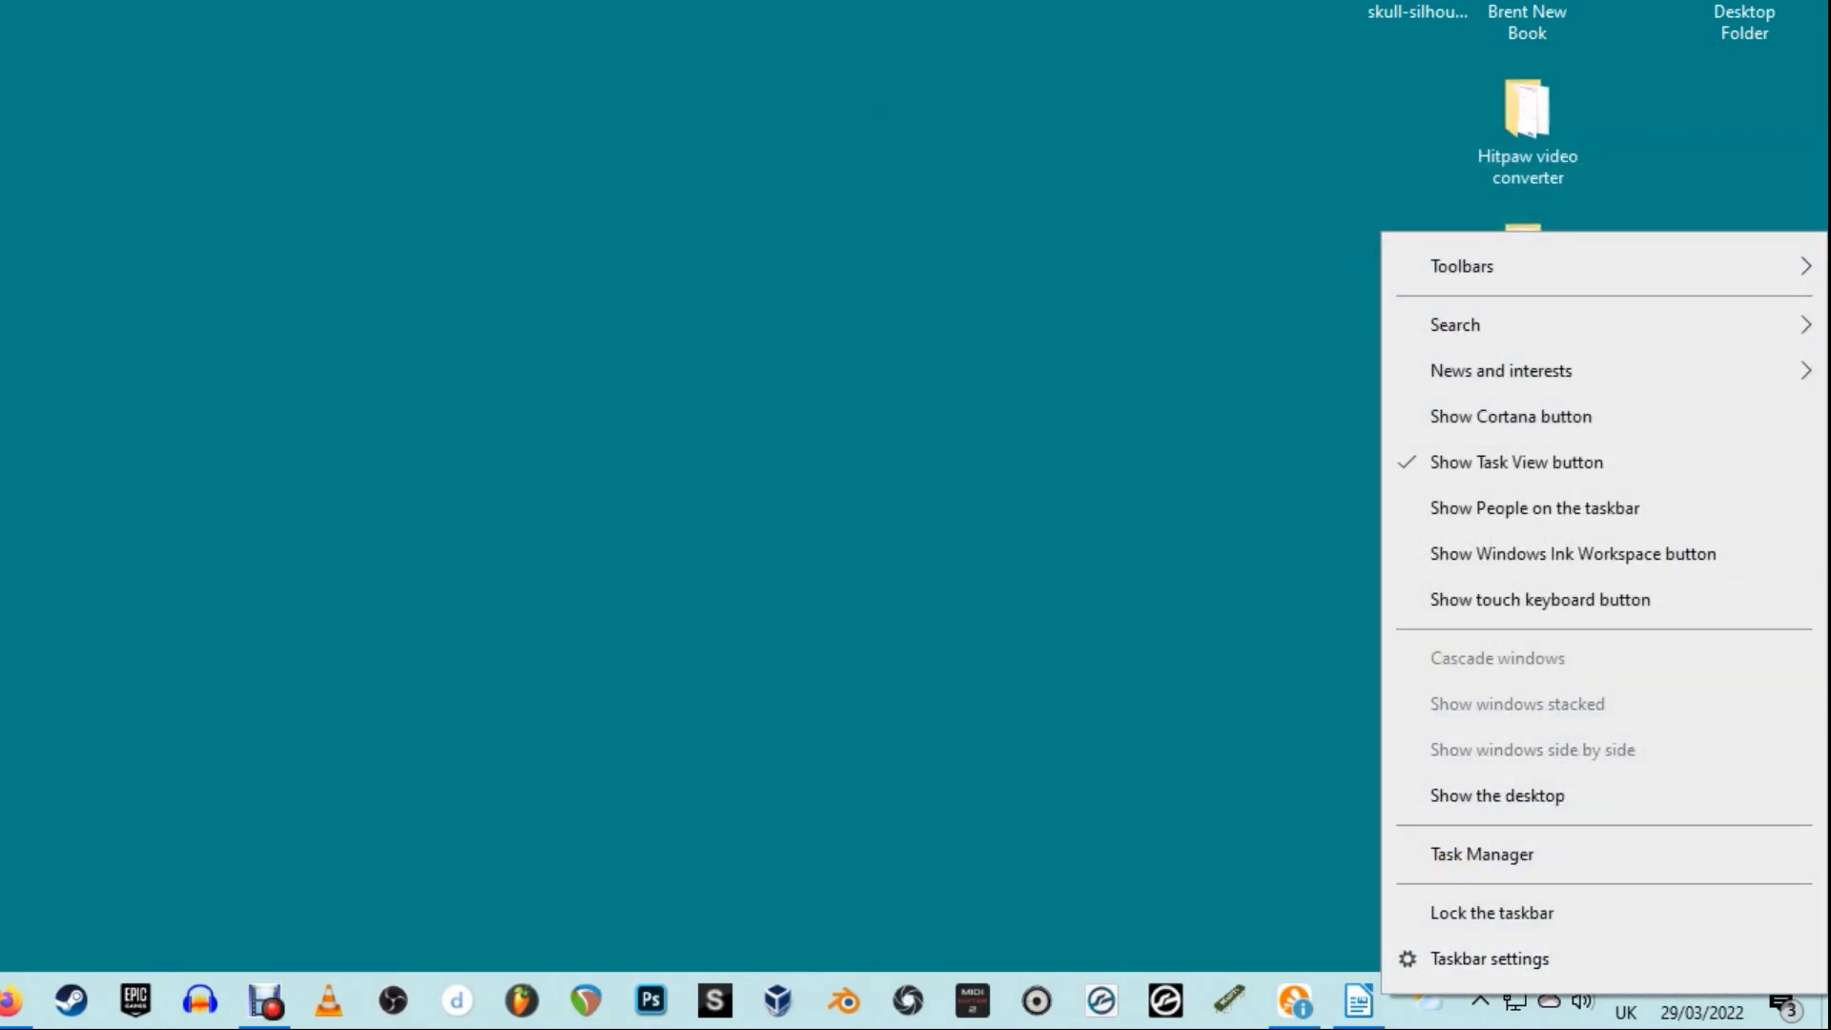
pyautogui.moveTo(1526, 370)
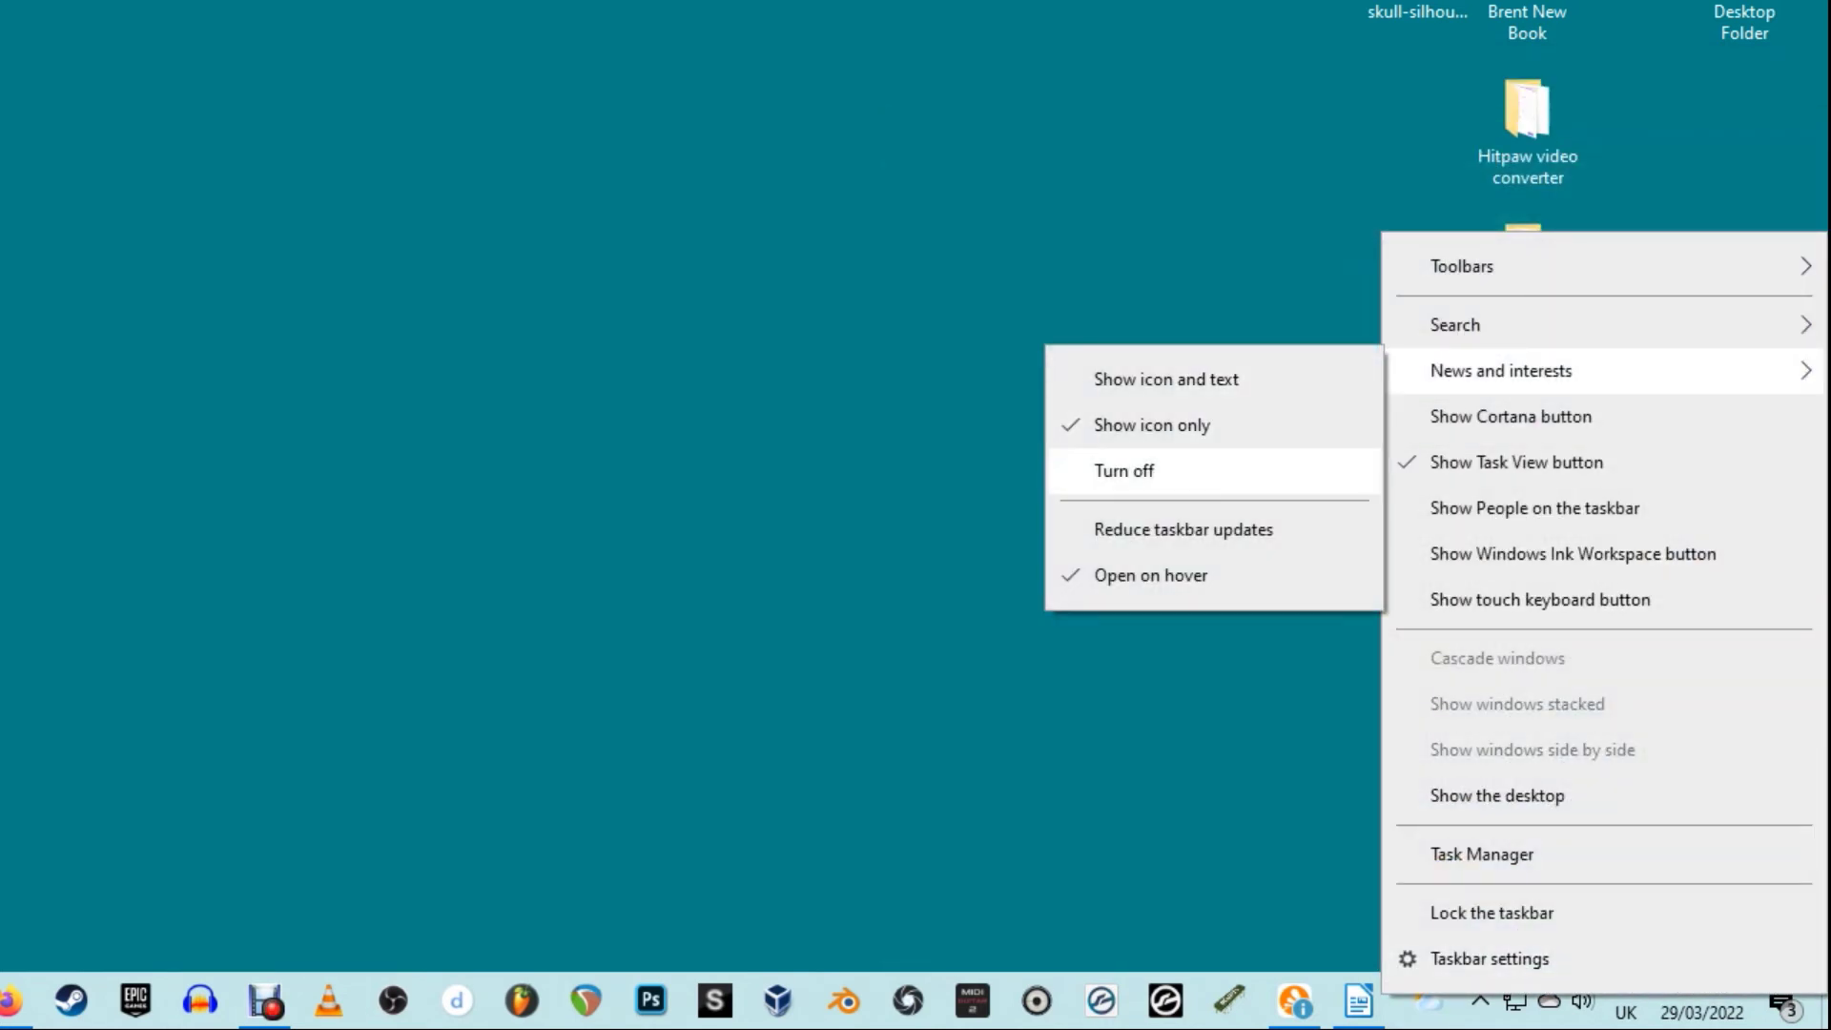
pyautogui.click(1126, 470)
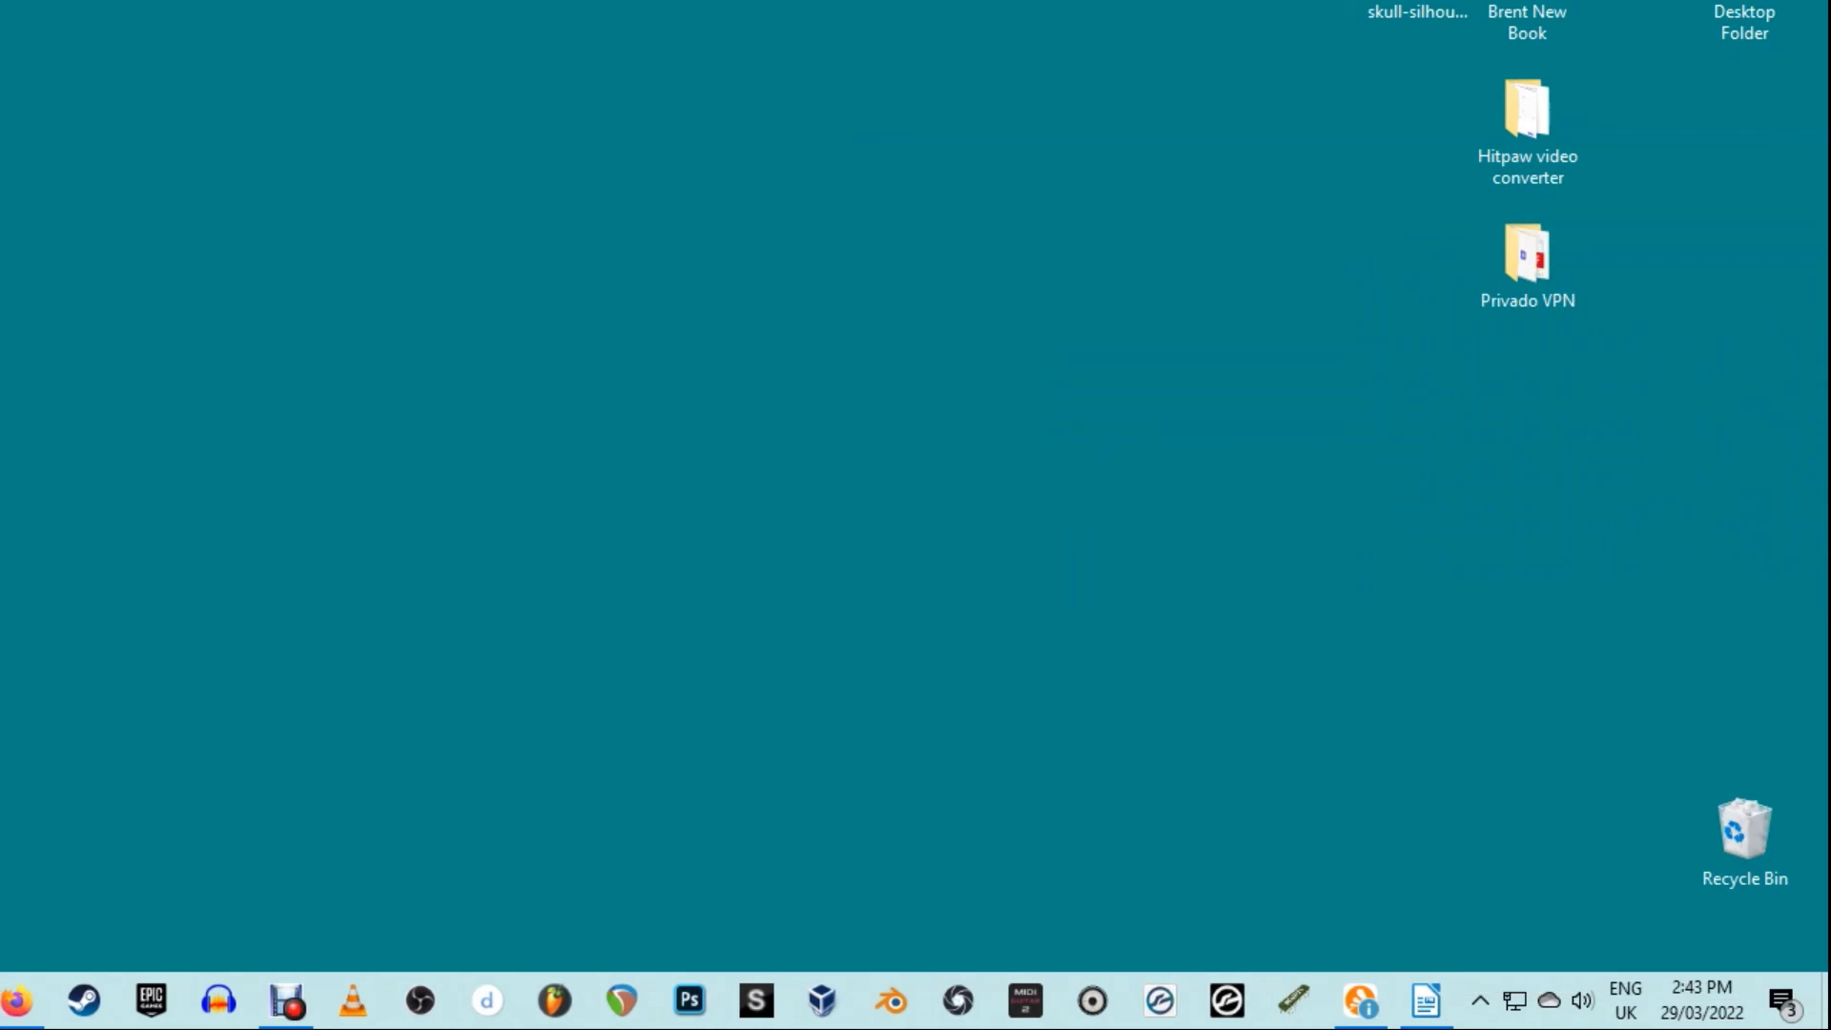